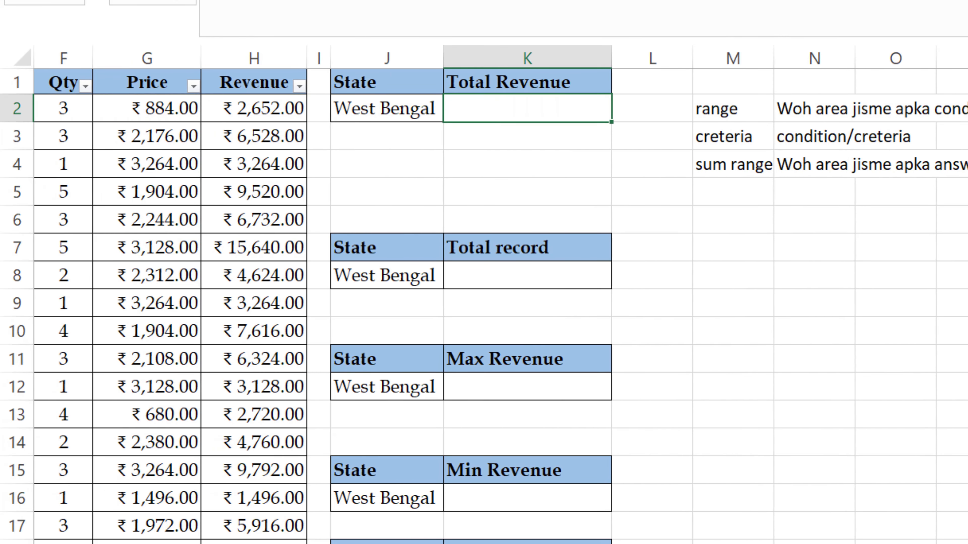
- Start a SUMIF formula in K2 under Total Revenue, with the State column data B2:B17860 as its range
{"action": "type", "text": "=sumi"}
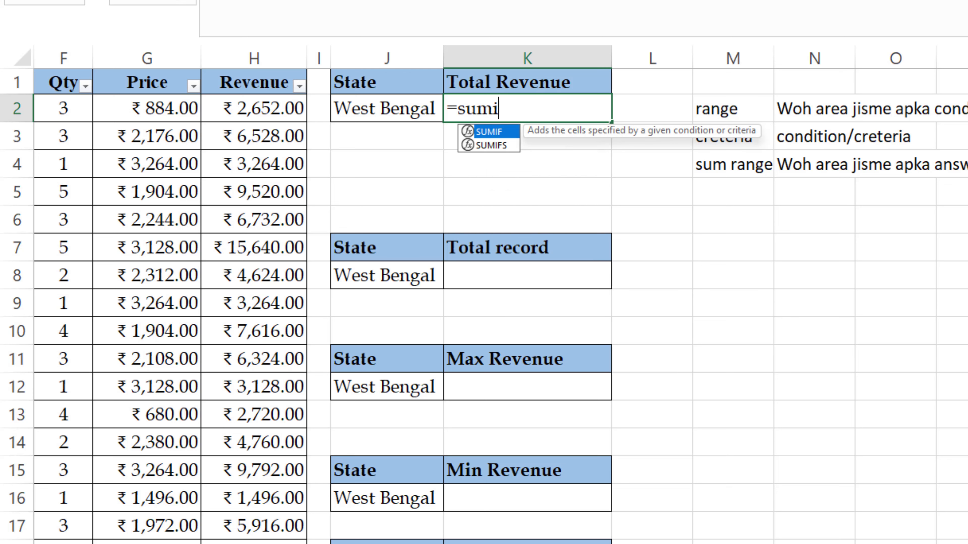
{"action": "key", "text": "Tab"}
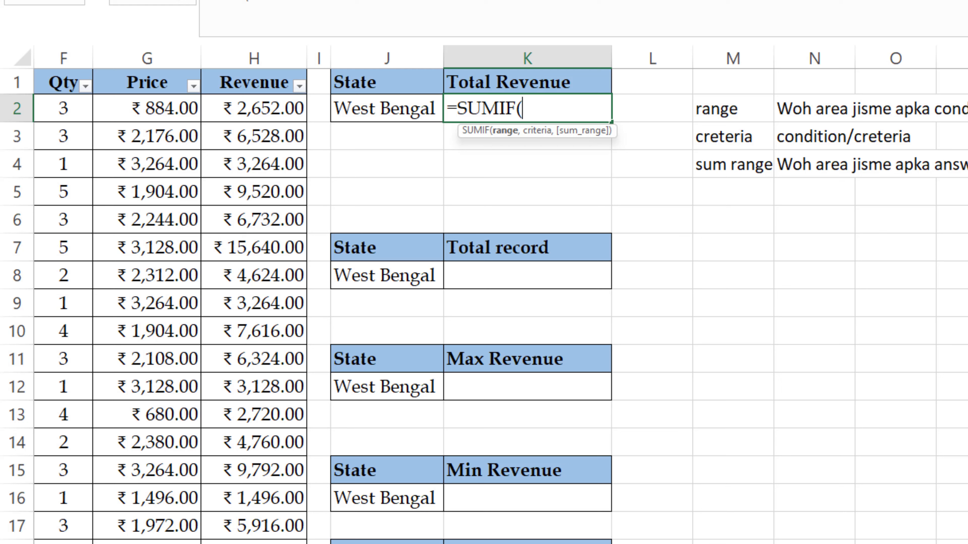
{"action": "key", "text": "Left"}
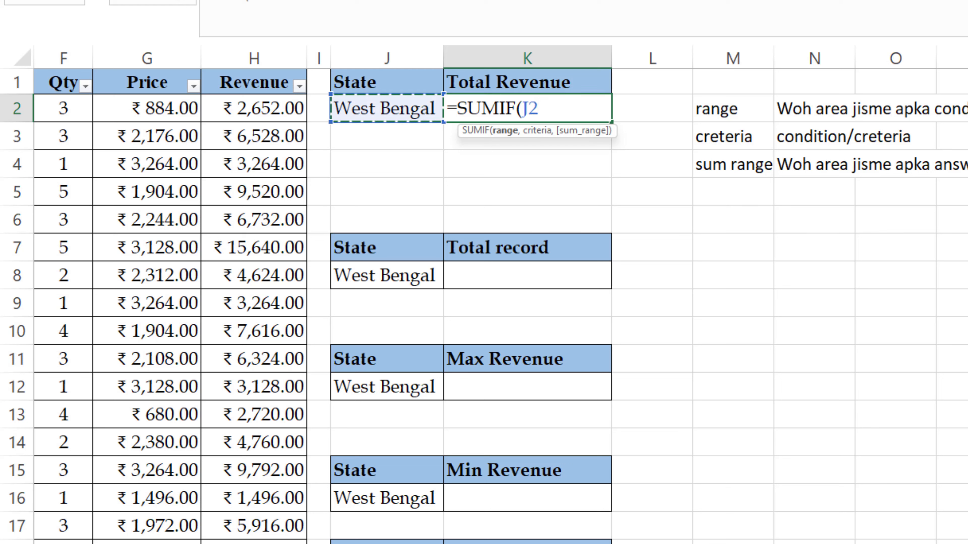
{"action": "key", "text": "Left"}
{"action": "key", "text": "Left"}
{"action": "key", "text": "Left"}
{"action": "key", "text": "Left"}
{"action": "key", "text": "Left"}
{"action": "key", "text": "Left"}
{"action": "key", "text": "Left"}
{"action": "key", "text": "Left"}
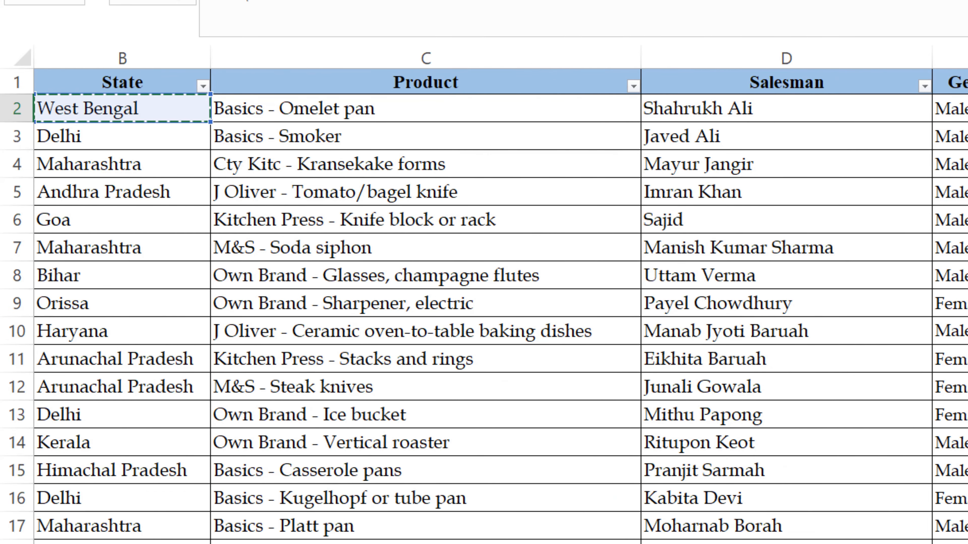
{"action": "key", "text": "ctrl+shift+Down"}
{"action": "key", "text": "ctrl+BackSpace"}
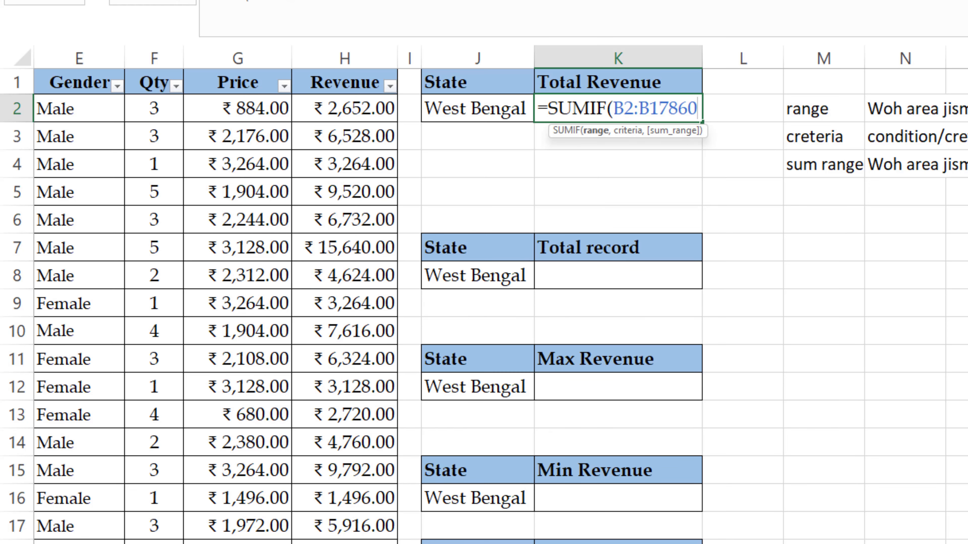
- Complete the SUMIF formula in K2 with J2 as the criteria and H2:H17860 as the sum range
{"action": "type", "text": ","}
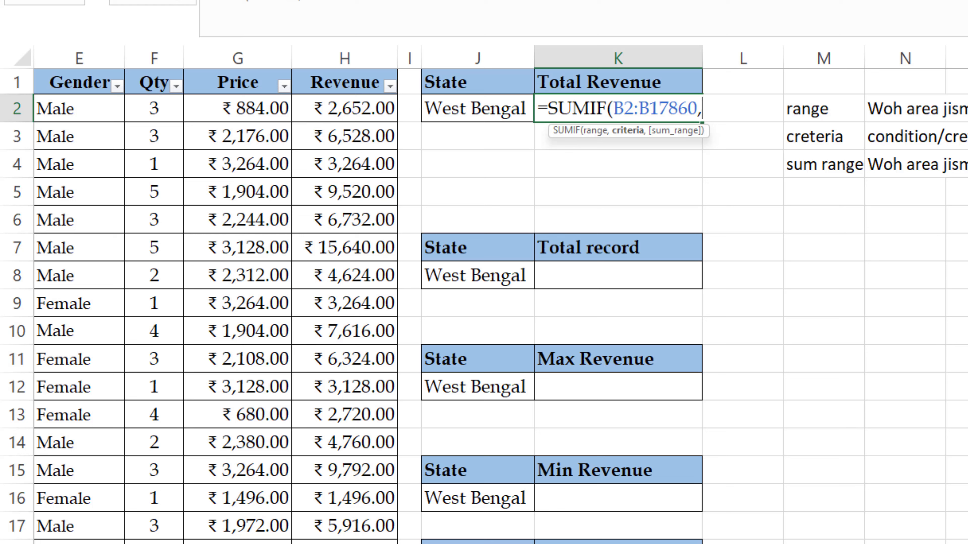
{"action": "key", "text": "Left"}
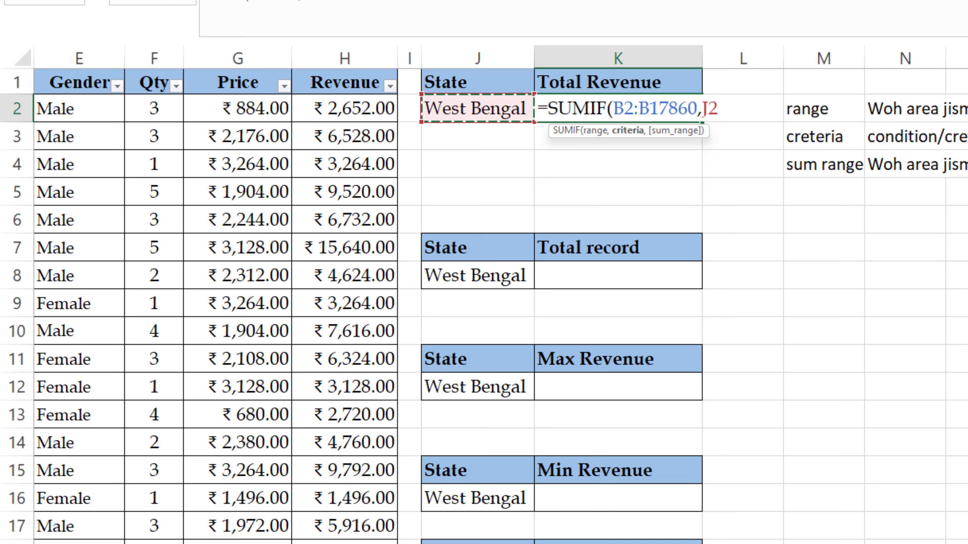
{"action": "type", "text": ","}
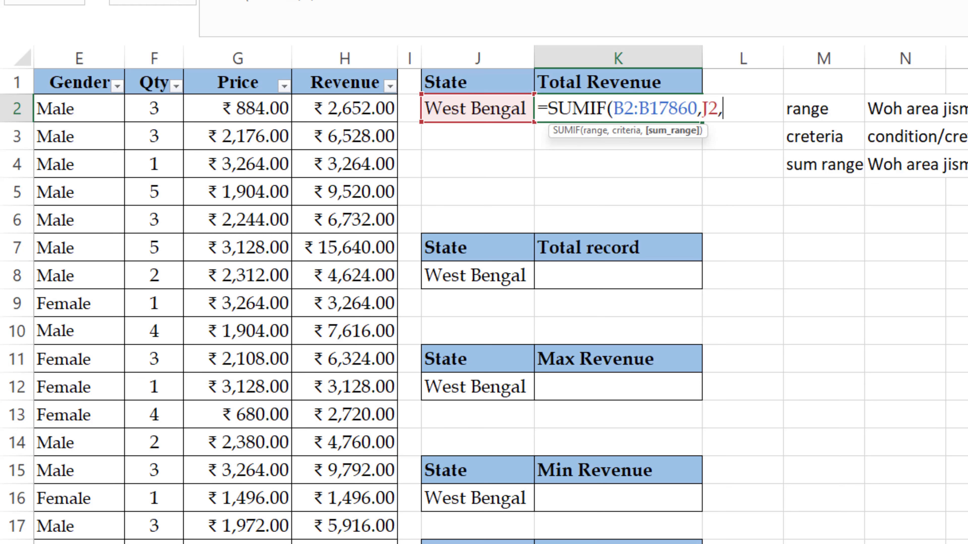
{"action": "left_click", "coordinate": [365, 109]}
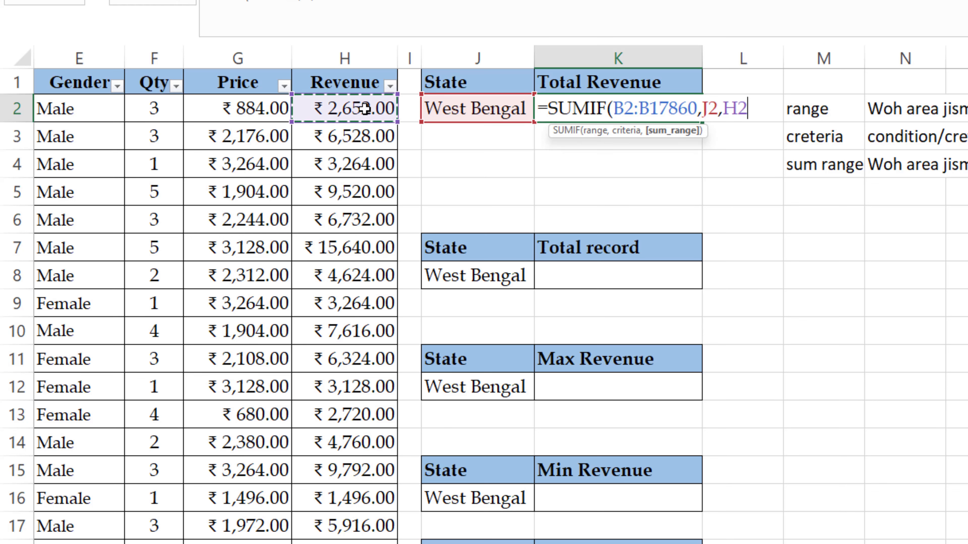
{"action": "key", "text": "ctrl+shift+Down"}
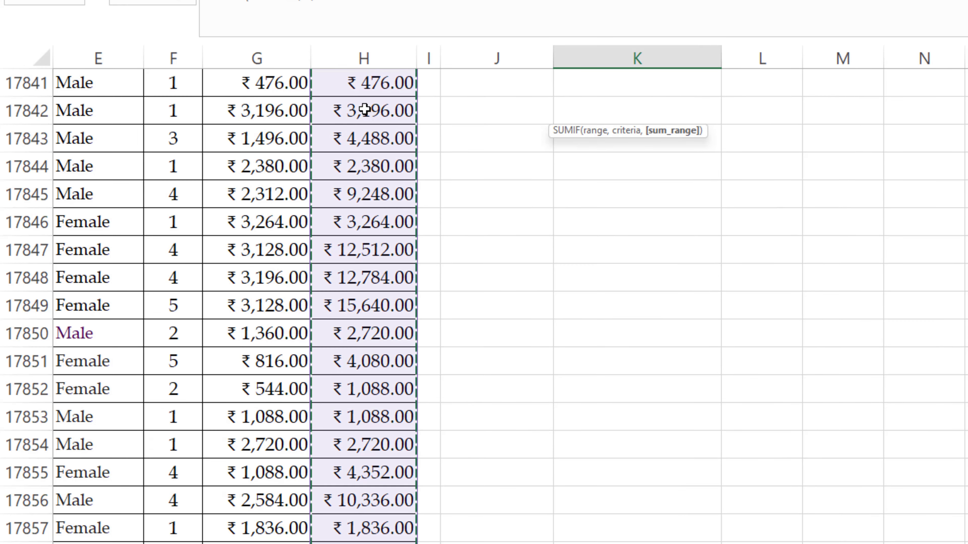
{"action": "key", "text": "ctrl+BackSpace"}
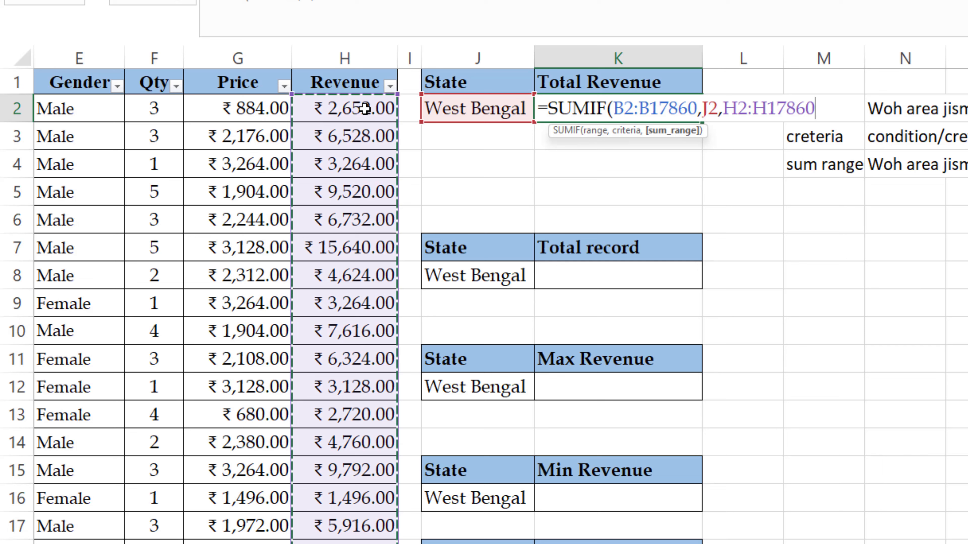
{"action": "key", "text": "Return"}
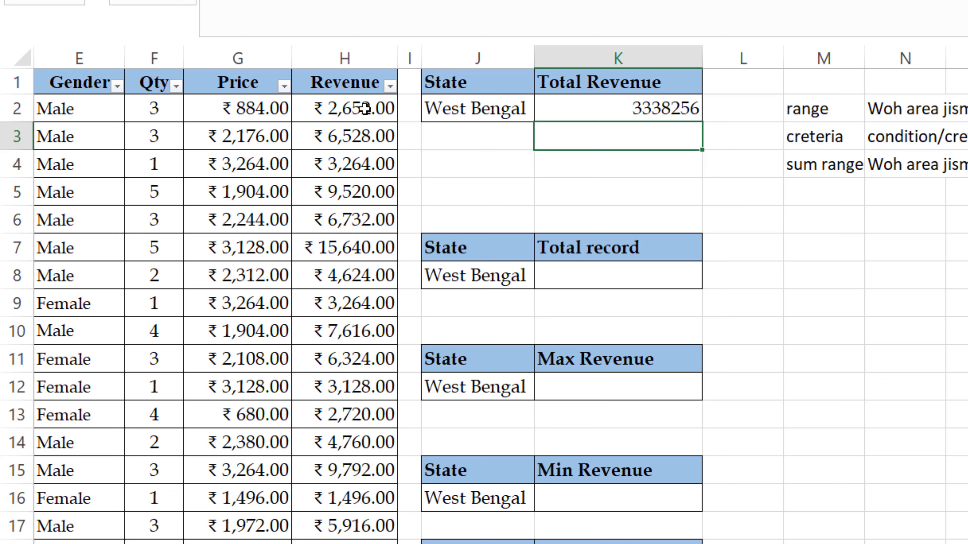
{"action": "key", "text": "Up"}
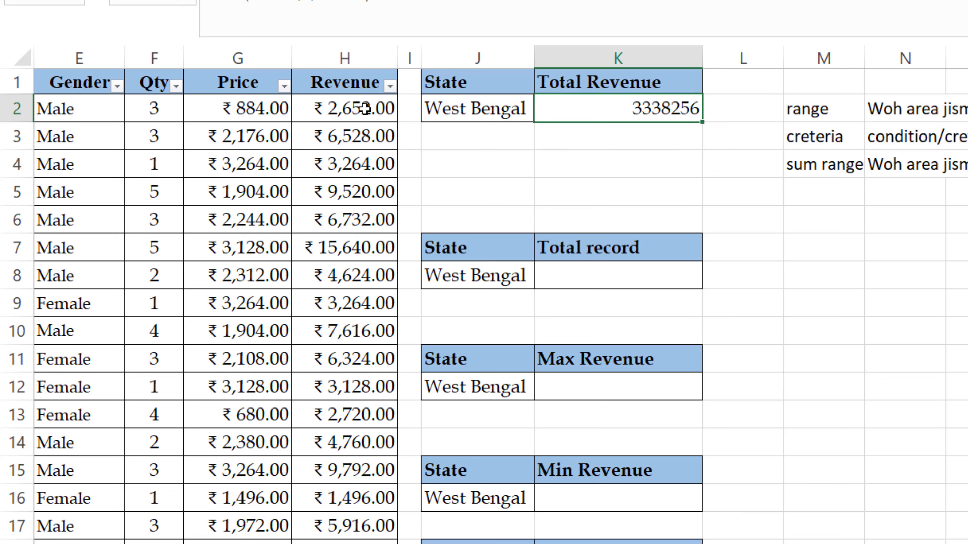
- Enter a COUNTIF formula in K8 under Total record, using range B2:B17860 and criteria J8
{"action": "key", "text": "Down"}
{"action": "key", "text": "Down"}
{"action": "key", "text": "Down"}
{"action": "key", "text": "Down"}
{"action": "key", "text": "Down"}
{"action": "key", "text": "Down"}
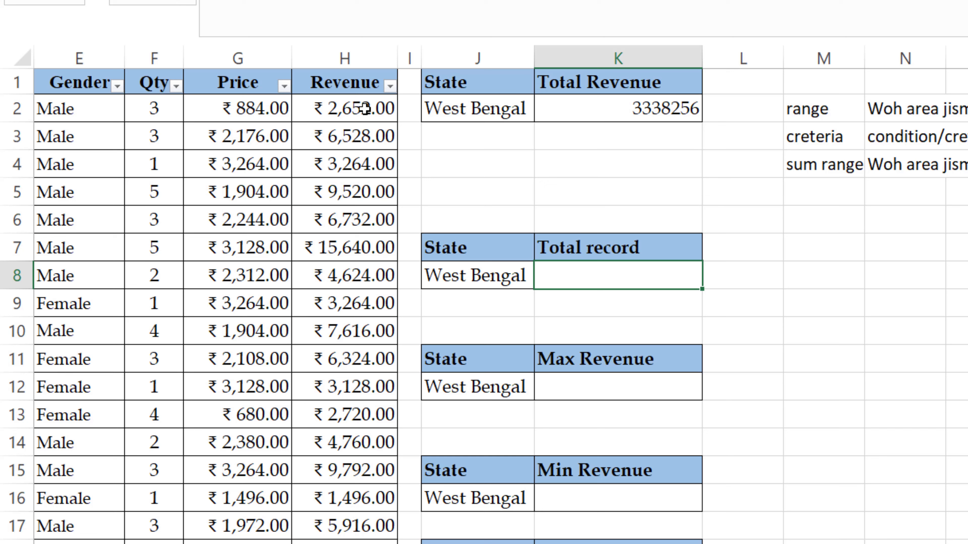
{"action": "type", "text": "=countif"}
{"action": "key", "text": "Tab"}
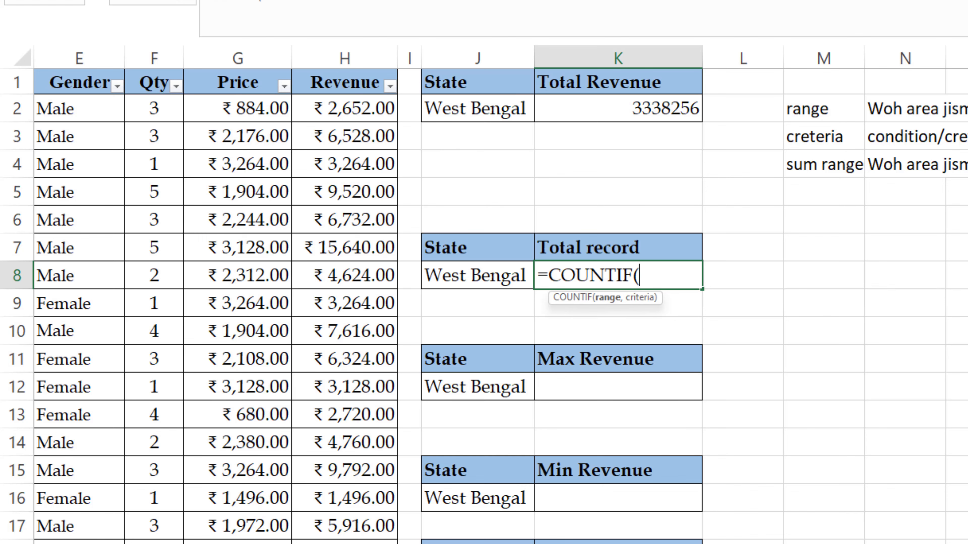
{"action": "scroll", "coordinate": [242, 133], "scroll_direction": "left", "scroll_amount": 4}
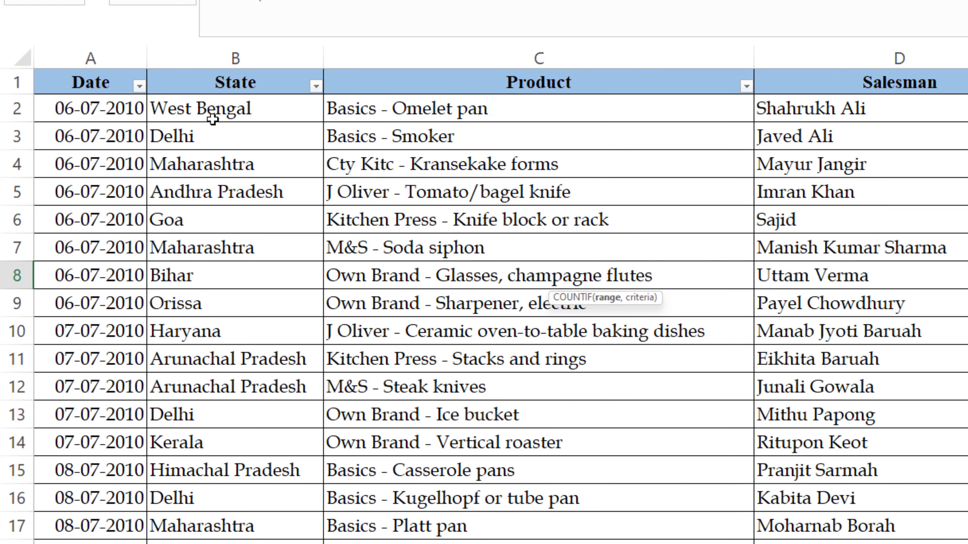
{"action": "left_click", "coordinate": [197, 111]}
{"action": "key", "text": "ctrl+shift+Down"}
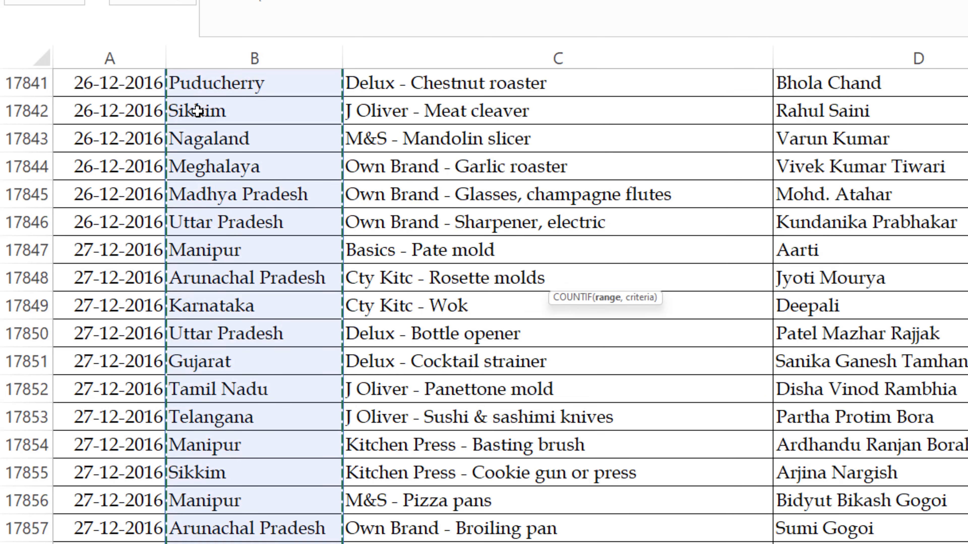
{"action": "key", "text": "ctrl+BackSpace"}
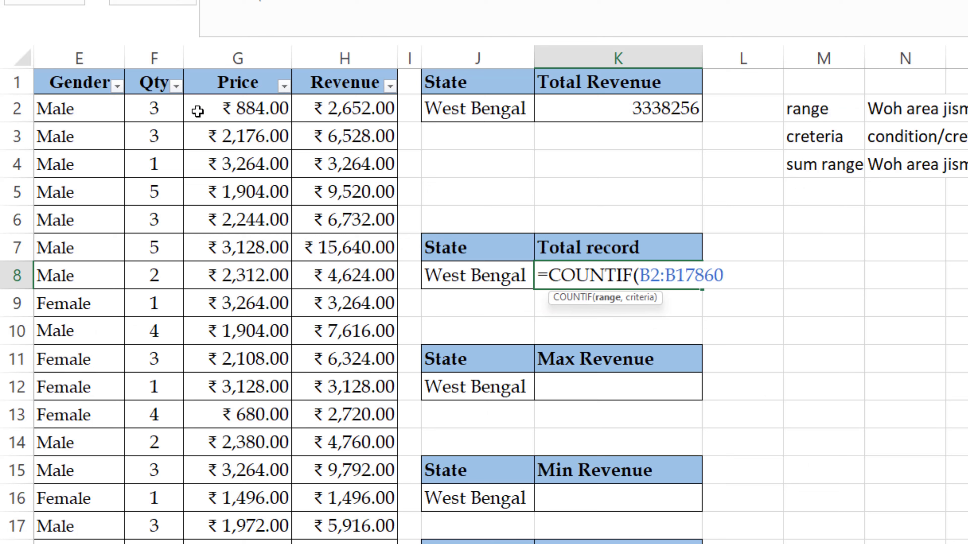
{"action": "type", "text": ","}
{"action": "key", "text": "Left"}
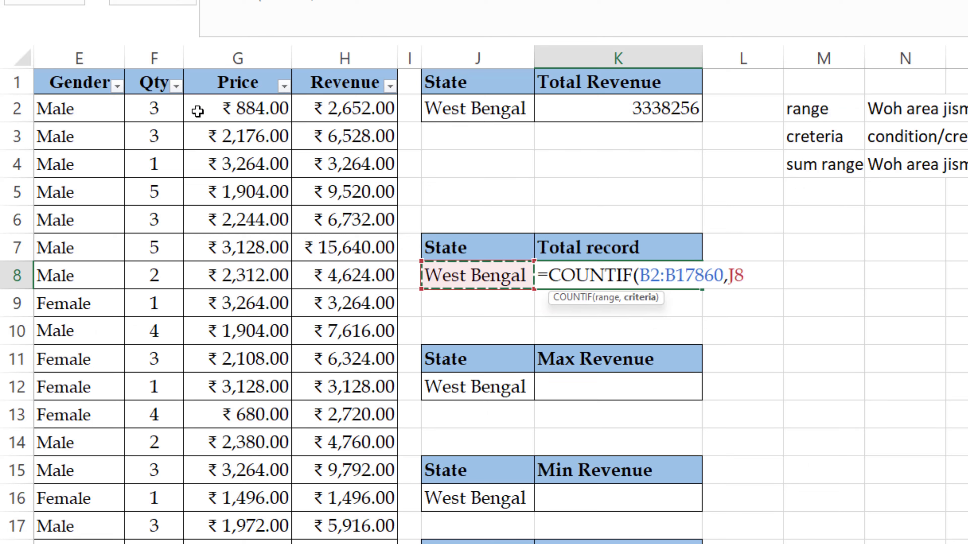
{"action": "key", "text": "Return"}
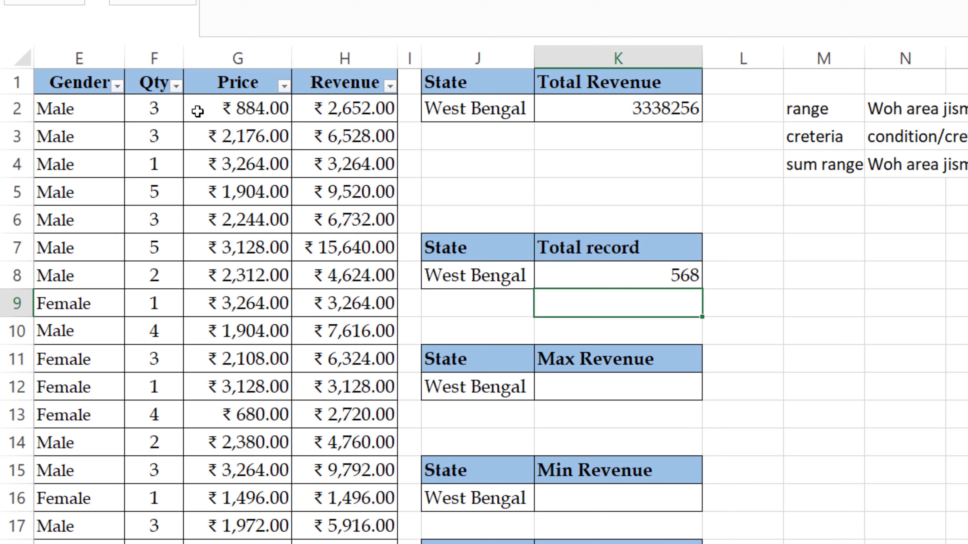
- Start a MAXIFS formula in K12 under Max Revenue, with the Revenue data H2:H17860 as the max range
{"action": "key", "text": "Down"}
{"action": "key", "text": "Down"}
{"action": "key", "text": "Down"}
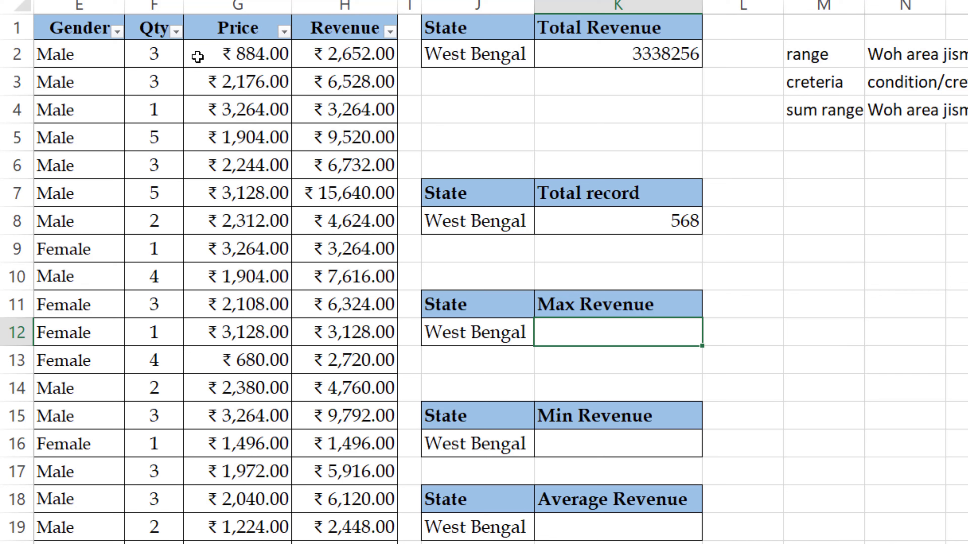
{"action": "type", "text": "=ma"}
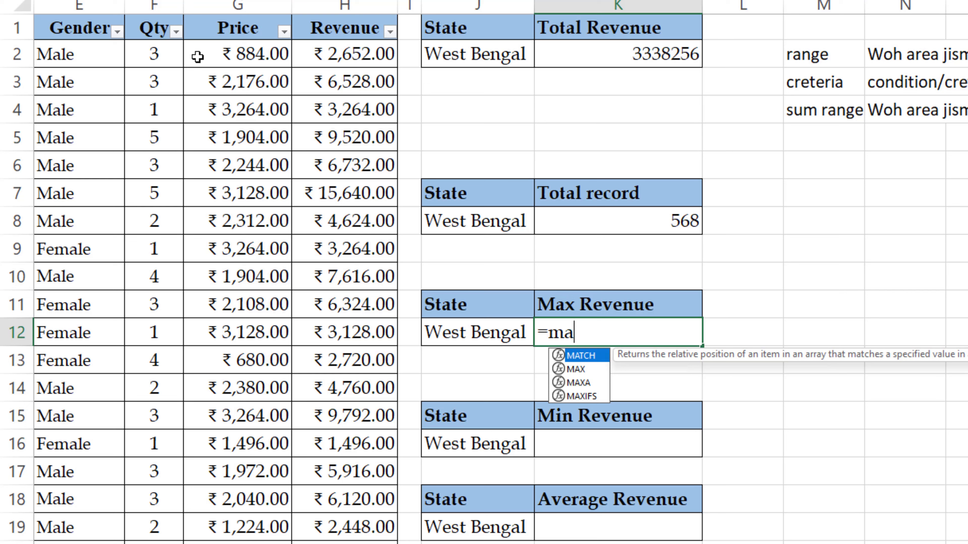
{"action": "key", "text": "Down"}
{"action": "key", "text": "Down"}
{"action": "key", "text": "Down"}
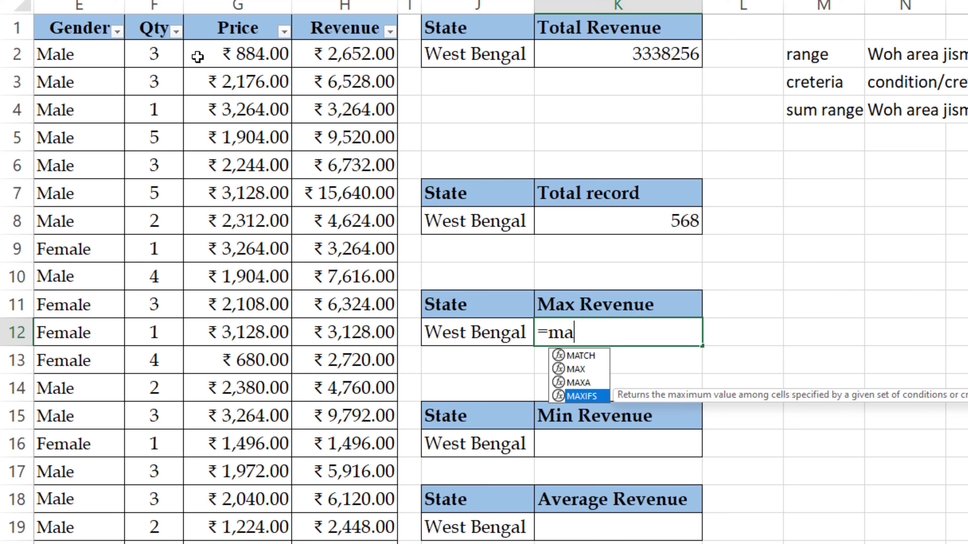
{"action": "key", "text": "Tab"}
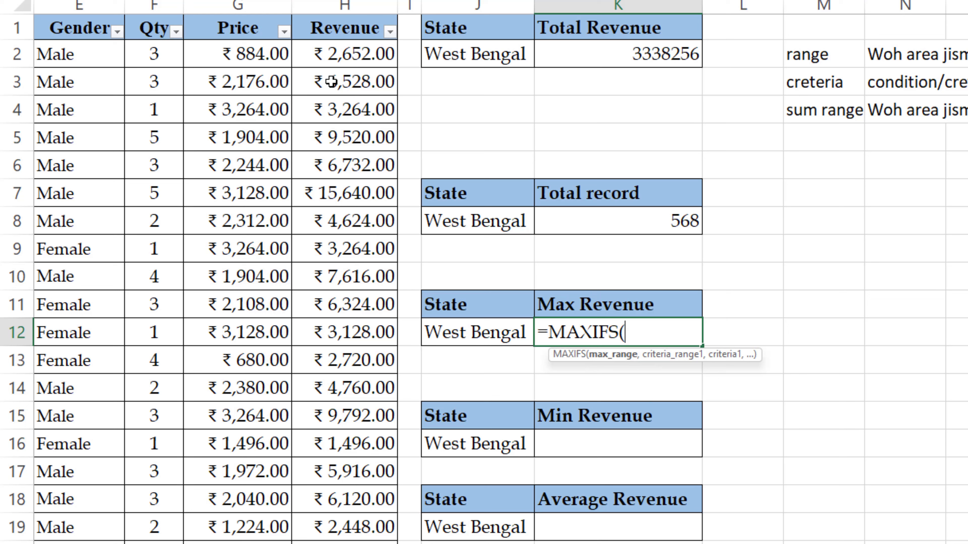
{"action": "left_click", "coordinate": [328, 44]}
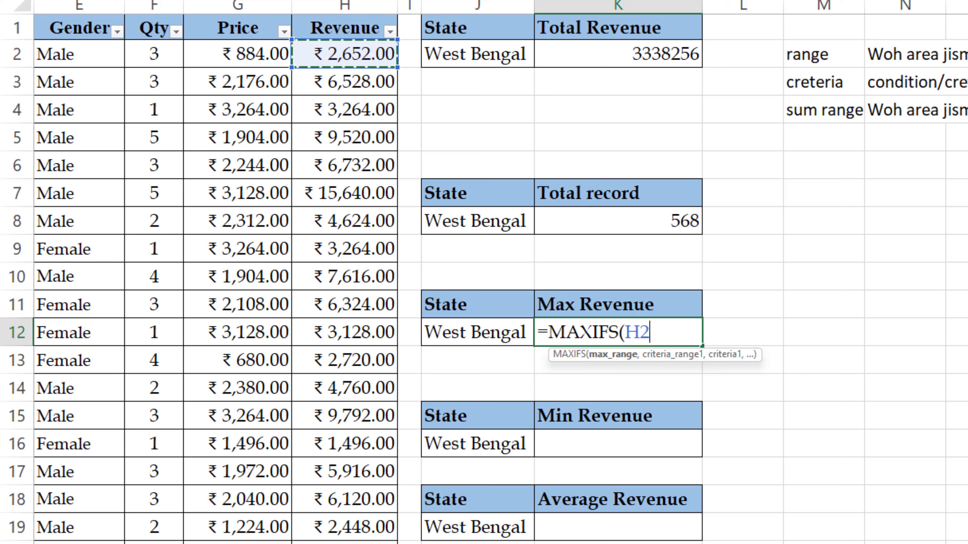
{"action": "key", "text": "ctrl+shift+Down"}
{"action": "key", "text": "ctrl+BackSpace"}
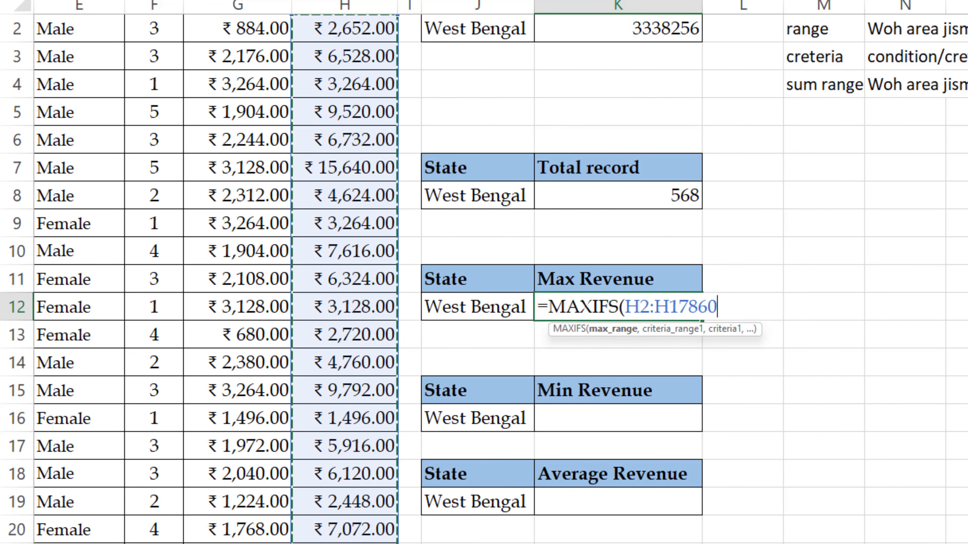
{"action": "type", "text": ","}
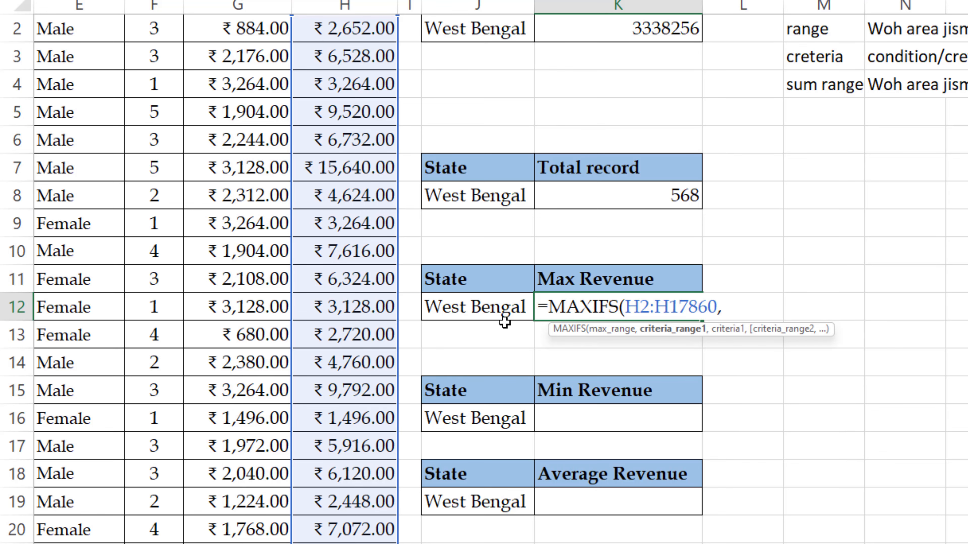
- Complete the MAXIFS formula in K12 with criteria range B2:B17860 and criteria J12
{"action": "scroll", "coordinate": [504, 322], "scroll_direction": "up", "scroll_amount": 1}
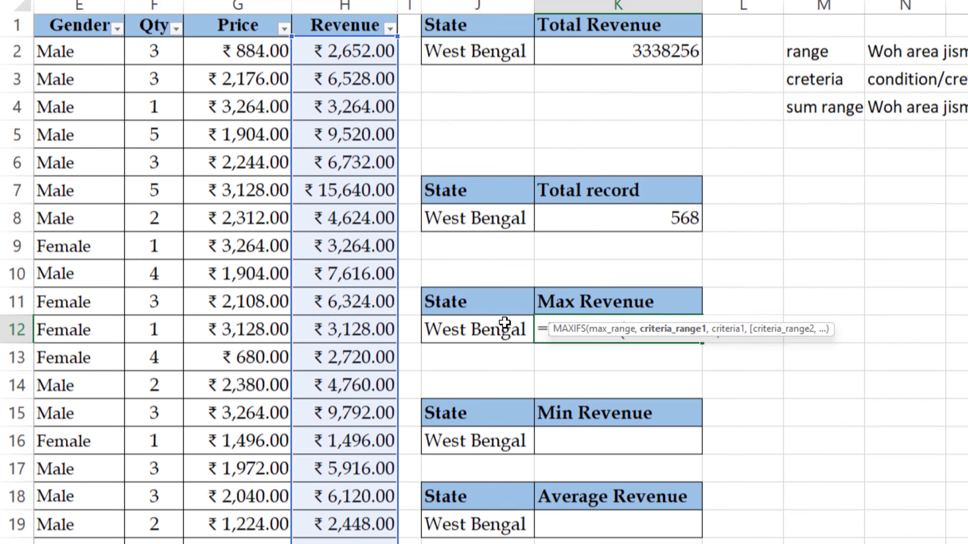
{"action": "scroll", "coordinate": [373, 251], "scroll_direction": "left", "scroll_amount": 4}
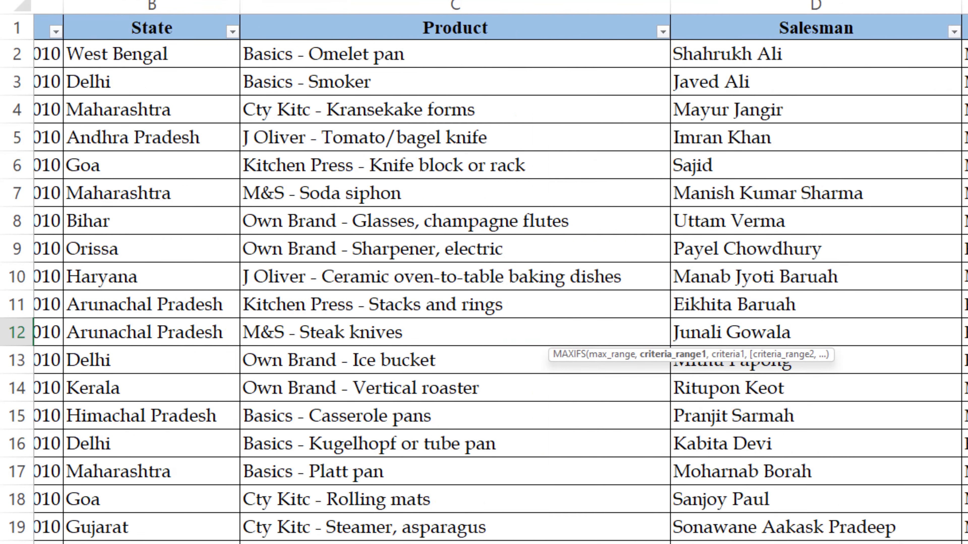
{"action": "left_click", "coordinate": [228, 60]}
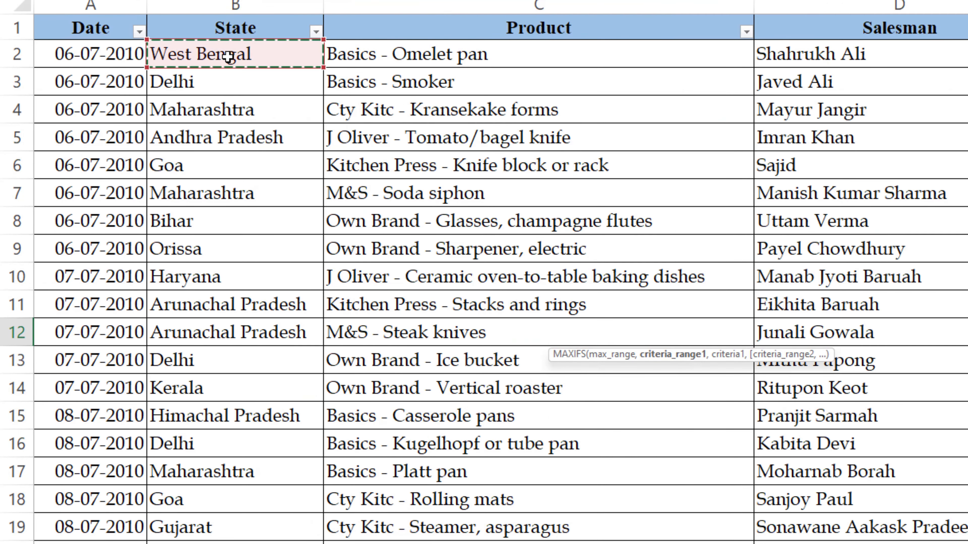
{"action": "key", "text": "ctrl+shift+Down"}
{"action": "key", "text": "ctrl+BackSpace"}
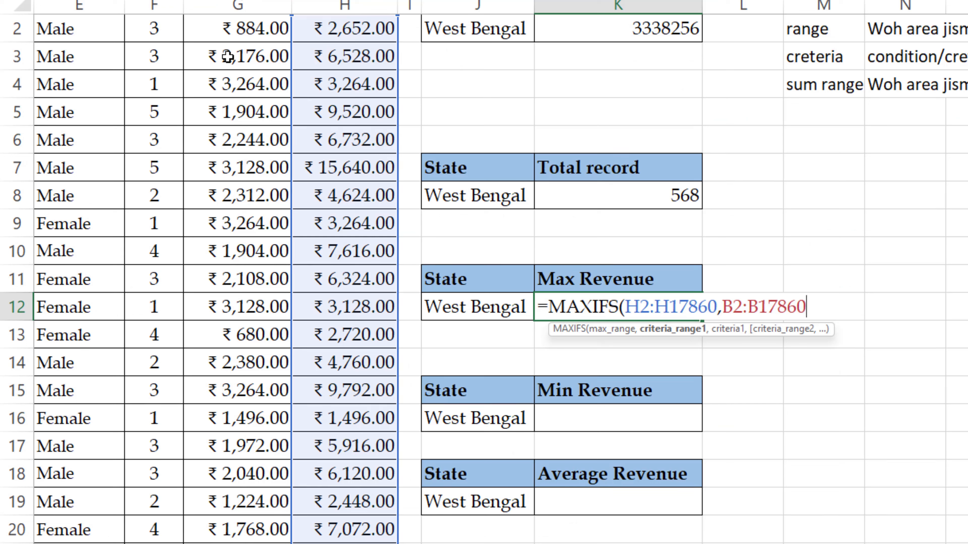
{"action": "type", "text": ","}
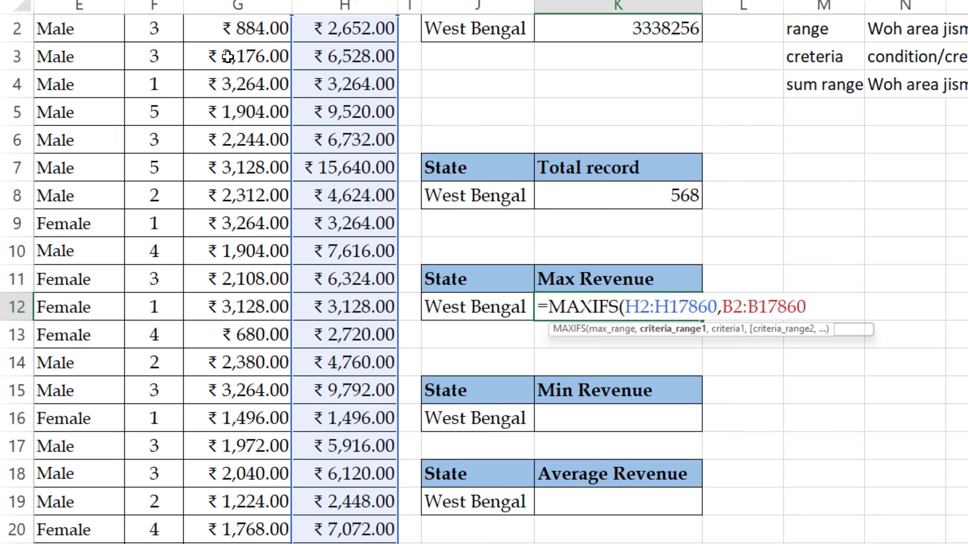
{"action": "left_click", "coordinate": [462, 314]}
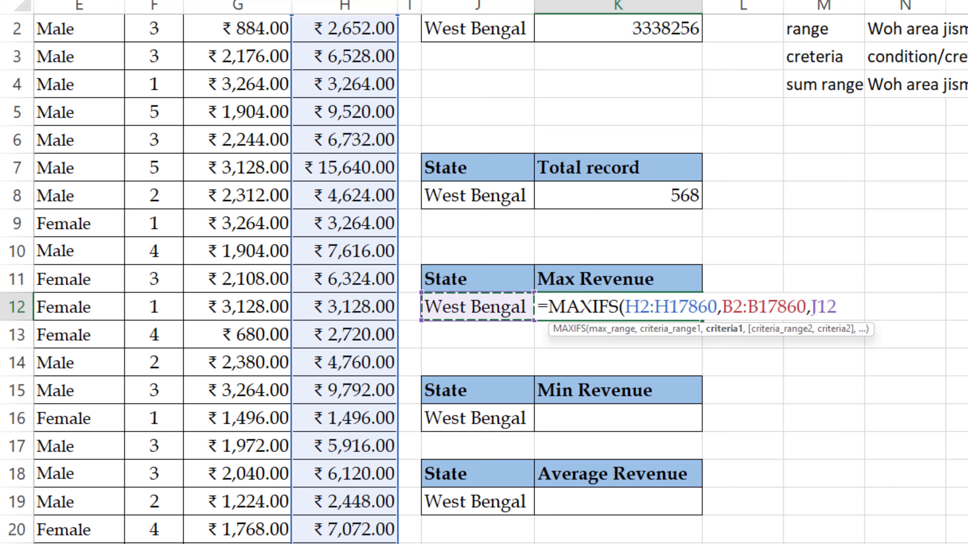
{"action": "key", "text": "Return"}
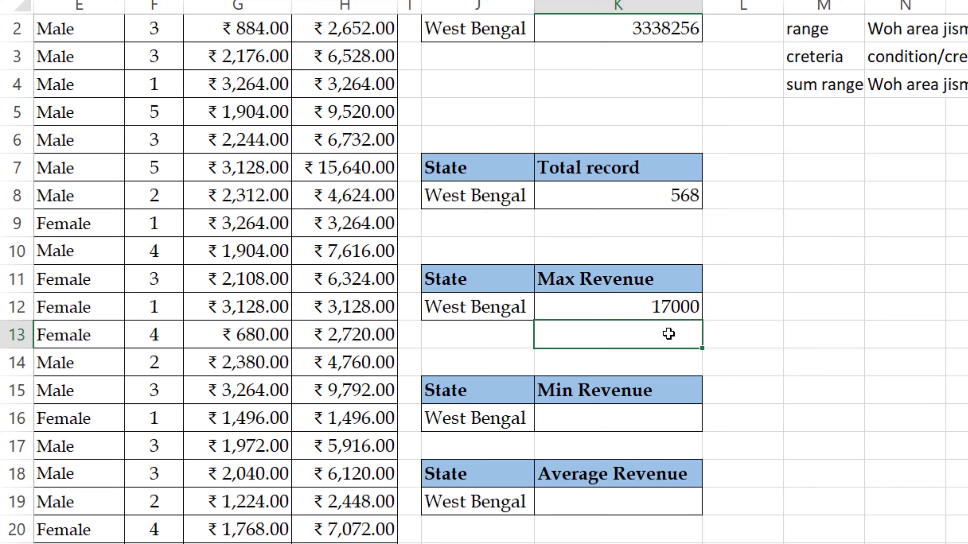
- Copy the MAXIFS formula text from K12 into K16 under Min Revenue
{"action": "double_click", "coordinate": [630, 311]}
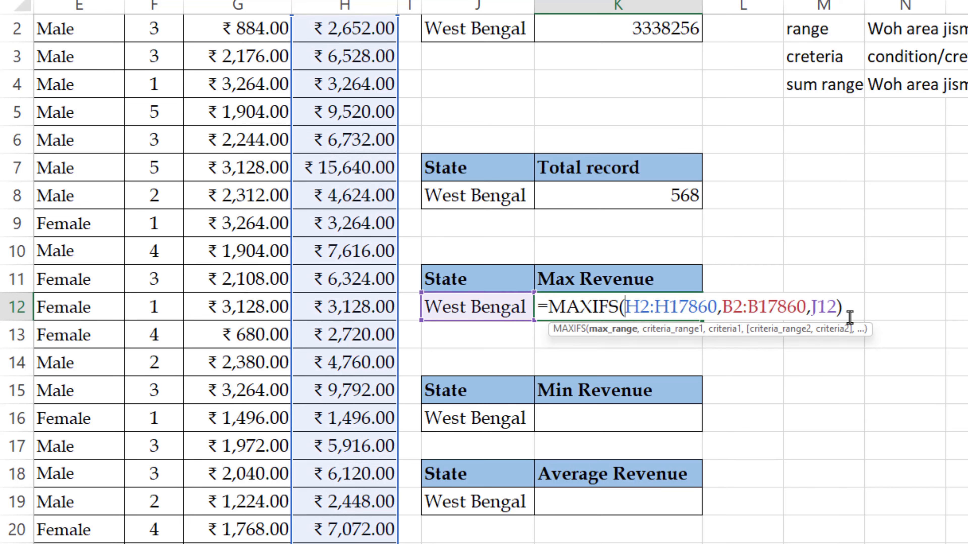
{"action": "left_click_drag", "start_coordinate": [838, 320], "coordinate": [489, 324]}
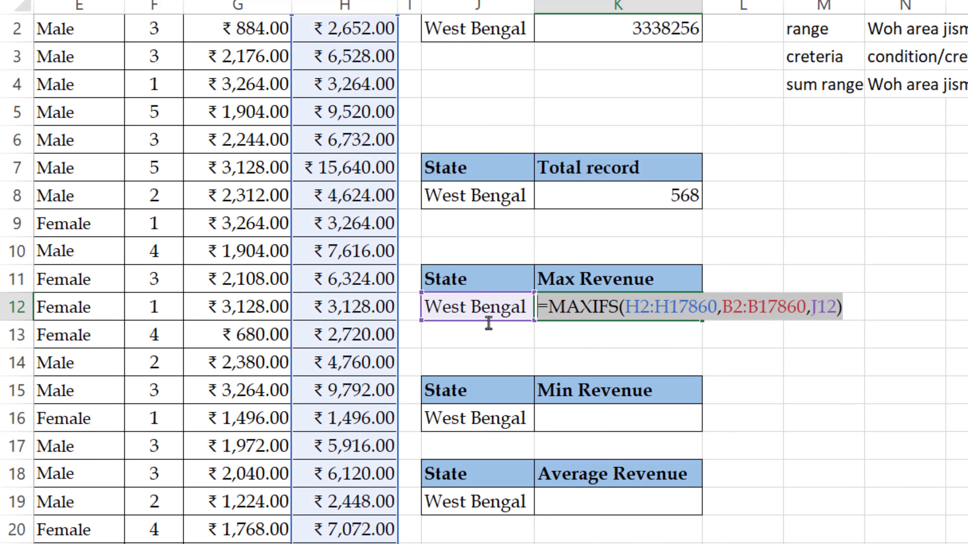
{"action": "key", "text": "Escape"}
{"action": "left_click", "coordinate": [599, 418]}
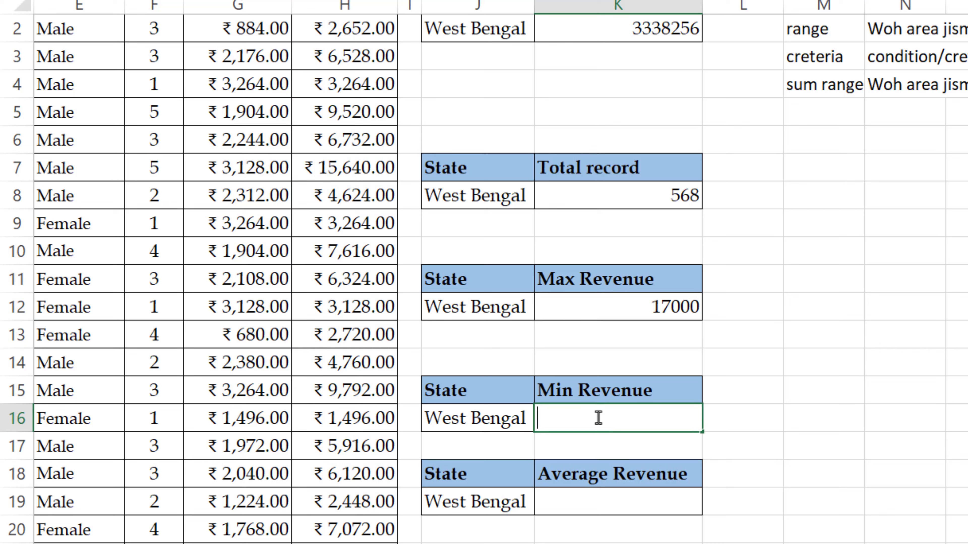
{"action": "double_click", "coordinate": [598, 418]}
{"action": "key", "text": "ctrl+v"}
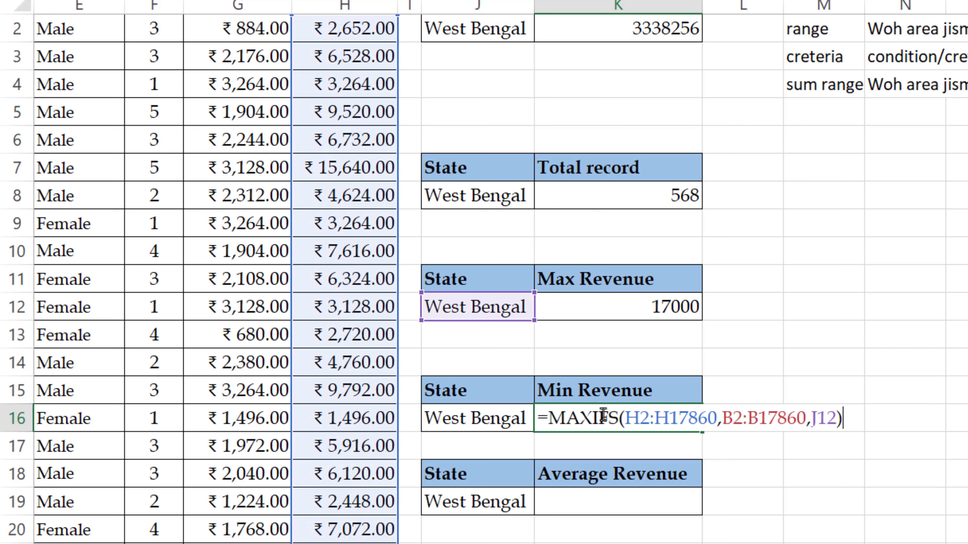
- Change the function in the K16 formula to MINIFS, keeping the ranges H2:H17860 and B2:B17860 and criteria J12
{"action": "left_click", "coordinate": [594, 415]}
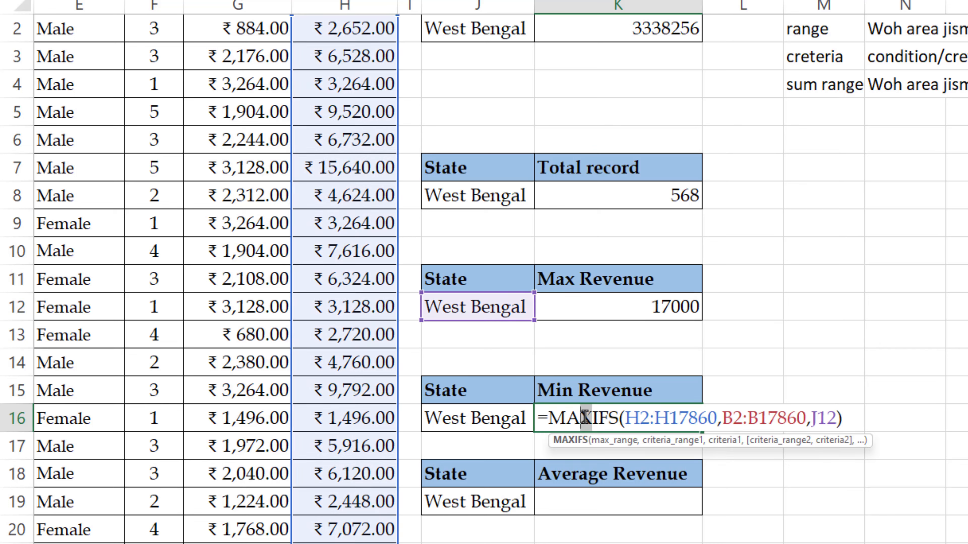
{"action": "key", "text": "BackSpace"}
{"action": "key", "text": "BackSpace"}
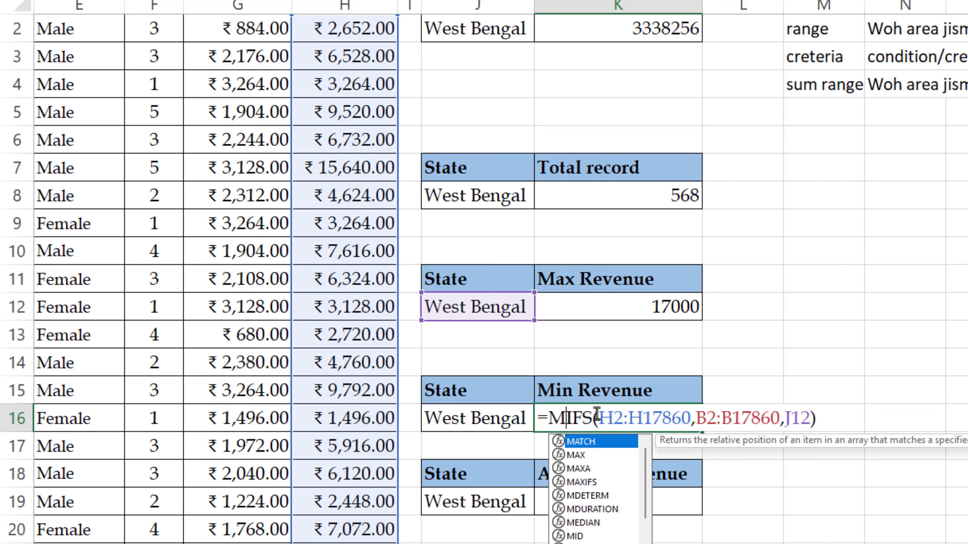
{"action": "type", "text": "in"}
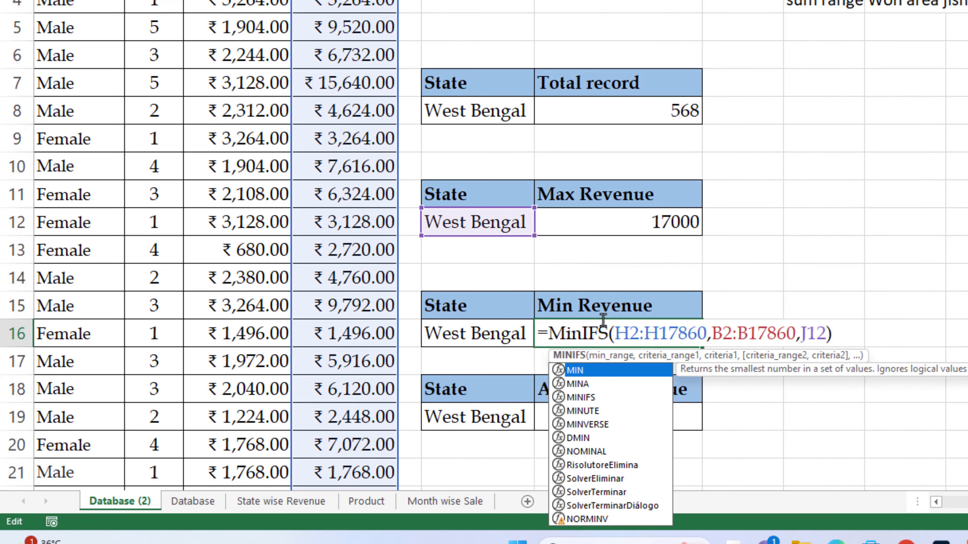
{"action": "left_click", "coordinate": [831, 335]}
{"action": "key", "text": "ctrl+Return"}
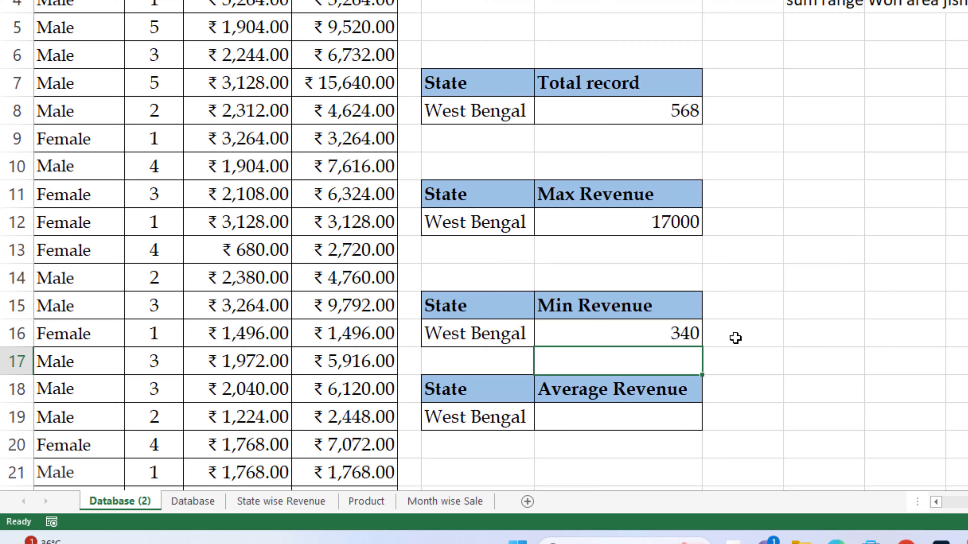
{"action": "double_click", "coordinate": [657, 329]}
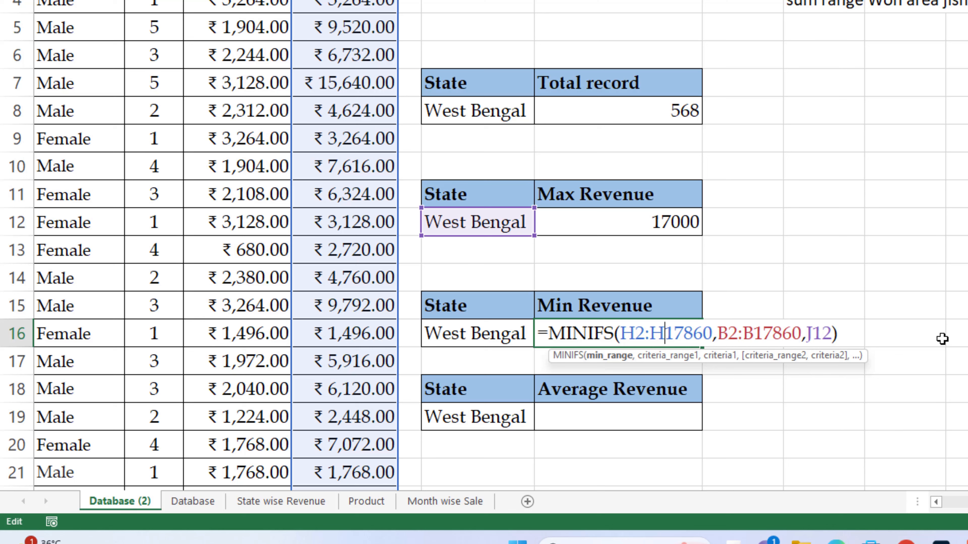
{"action": "key", "text": "Return"}
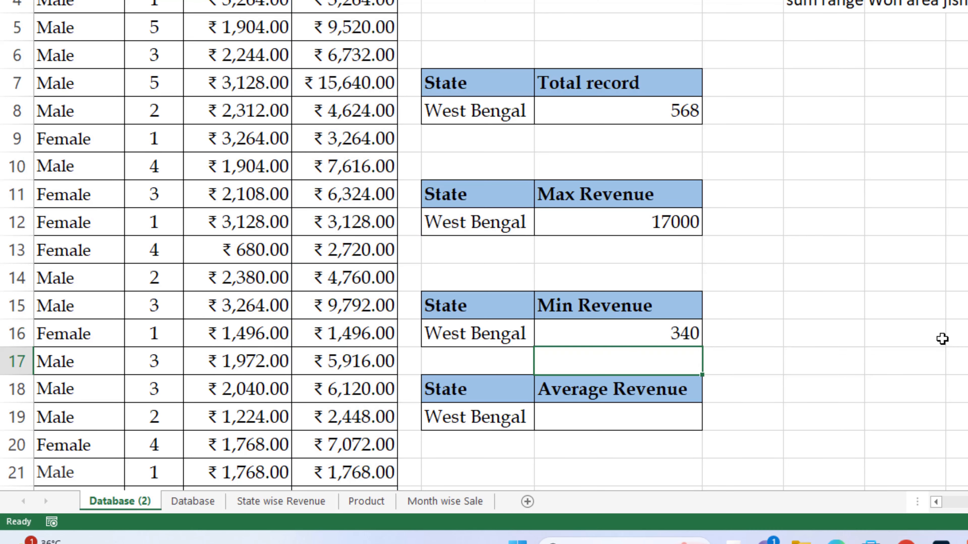
- Start an AVERAGEIF formula in K19 under Average Revenue, with the State data B2:B17860 as the range
{"action": "left_click", "coordinate": [656, 423]}
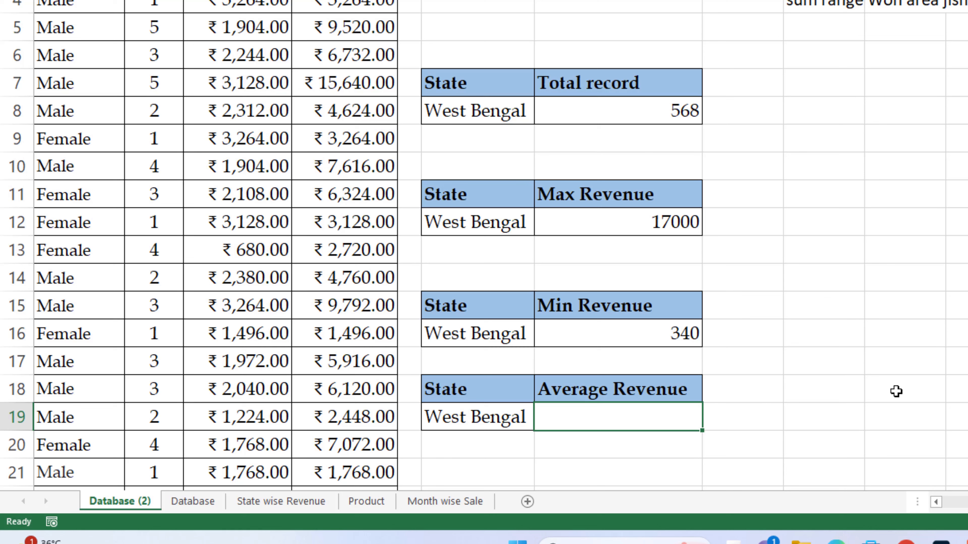
{"action": "type", "text": "=aver"}
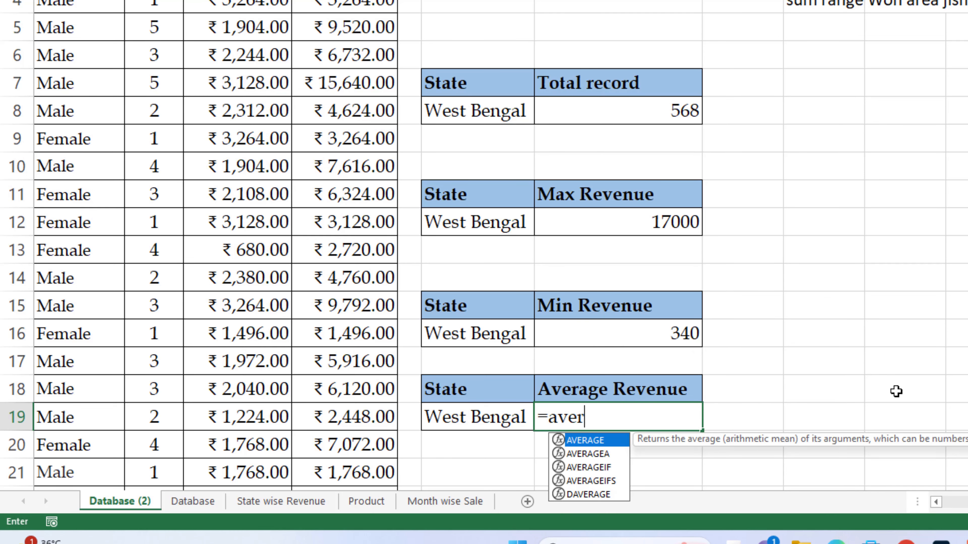
{"action": "key", "text": "Down"}
{"action": "key", "text": "Down"}
{"action": "key", "text": "Tab"}
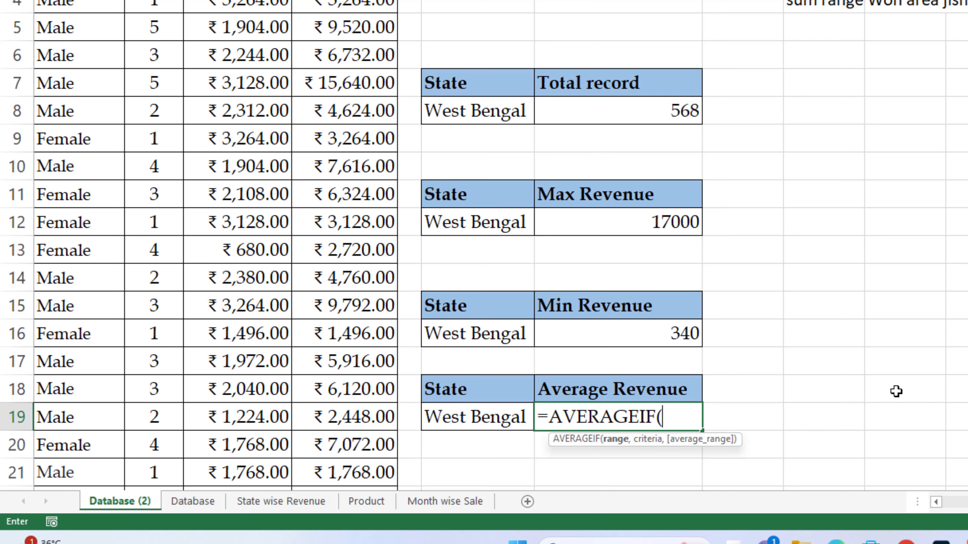
{"action": "left_click", "coordinate": [192, 501]}
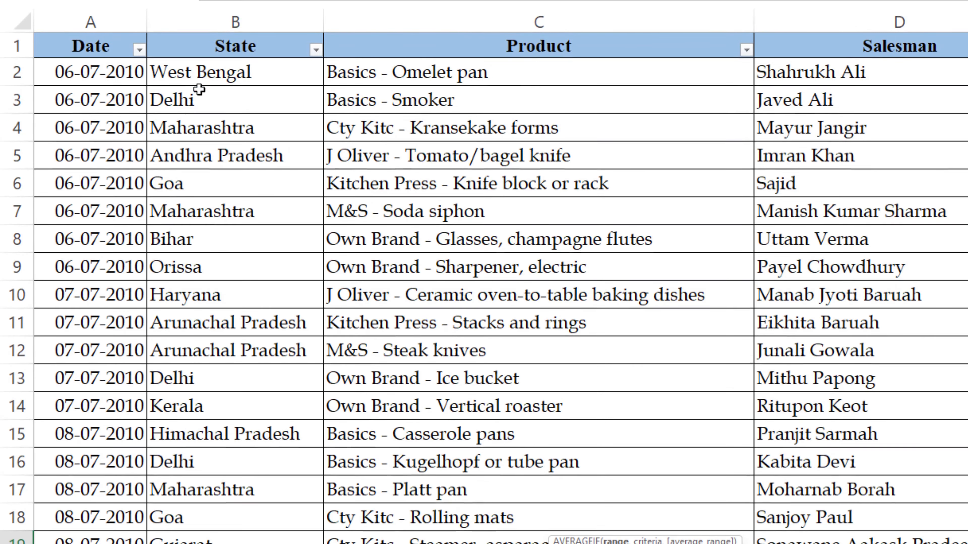
{"action": "left_click", "coordinate": [212, 19]}
{"action": "key", "text": "ctrl+shift+Down"}
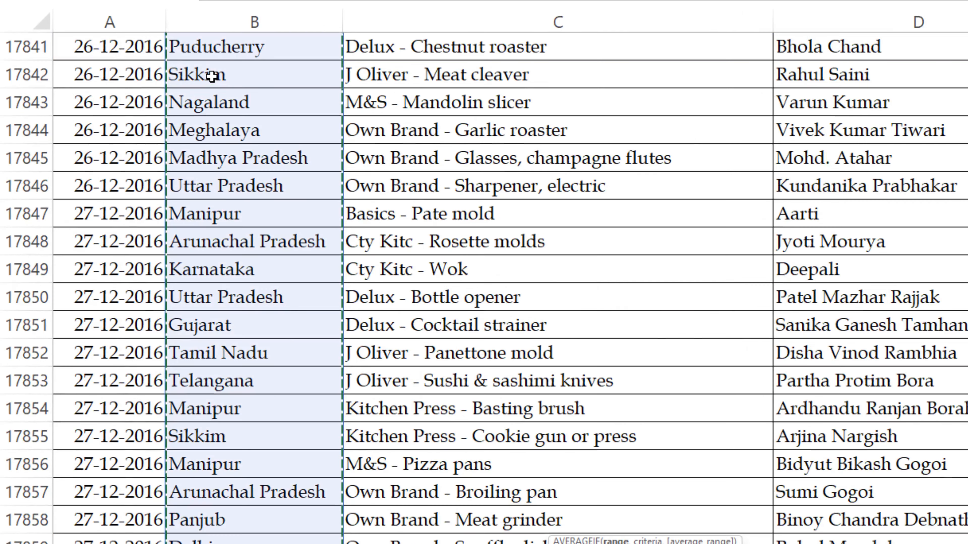
{"action": "key", "text": "ctrl+BackSpace"}
- Complete the AVERAGEIF formula in K19 with criteria J19 and average range H2:H17860
{"action": "type", "text": ","}
{"action": "key", "text": "Left"}
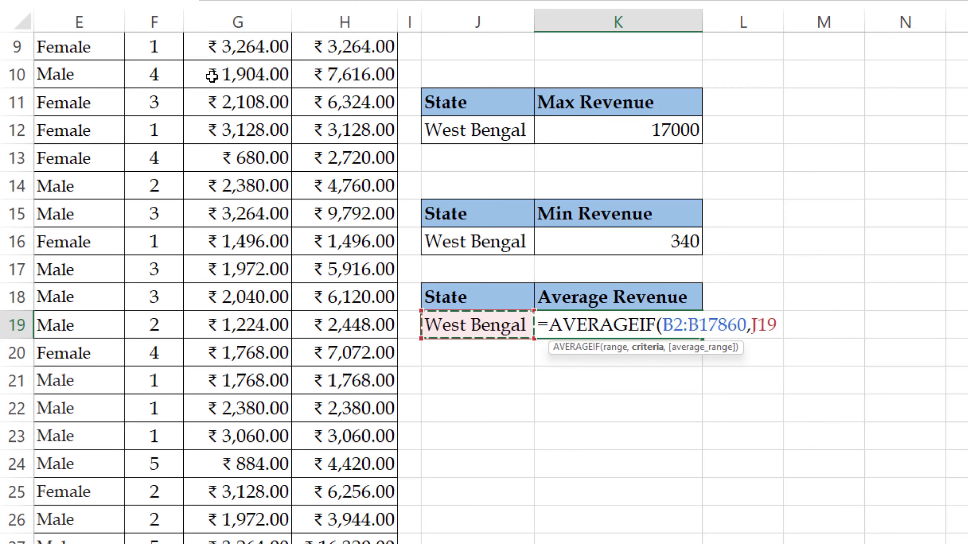
{"action": "type", "text": ","}
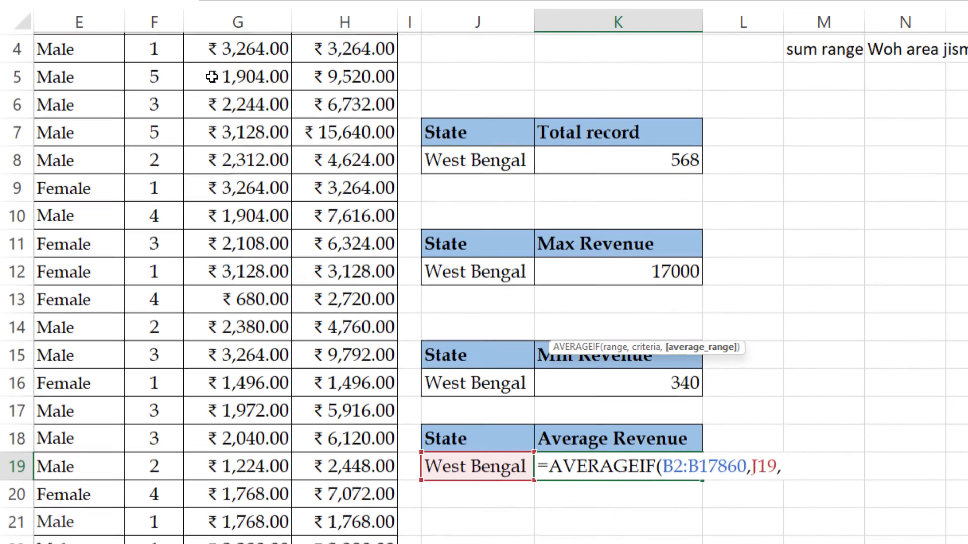
{"action": "scroll", "coordinate": [278, 190], "scroll_direction": "up", "scroll_amount": 3}
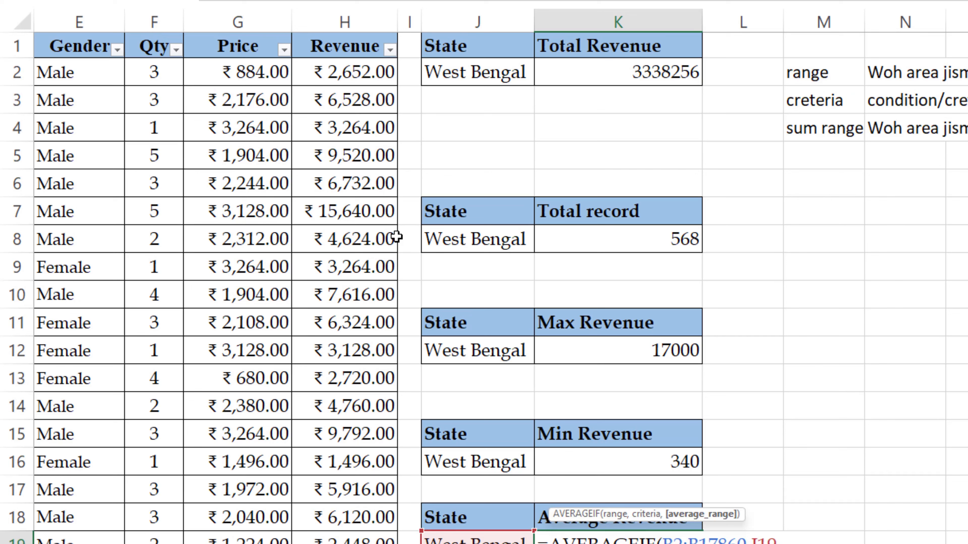
{"action": "left_click", "coordinate": [351, 74]}
{"action": "key", "text": "ctrl+shift+Down"}
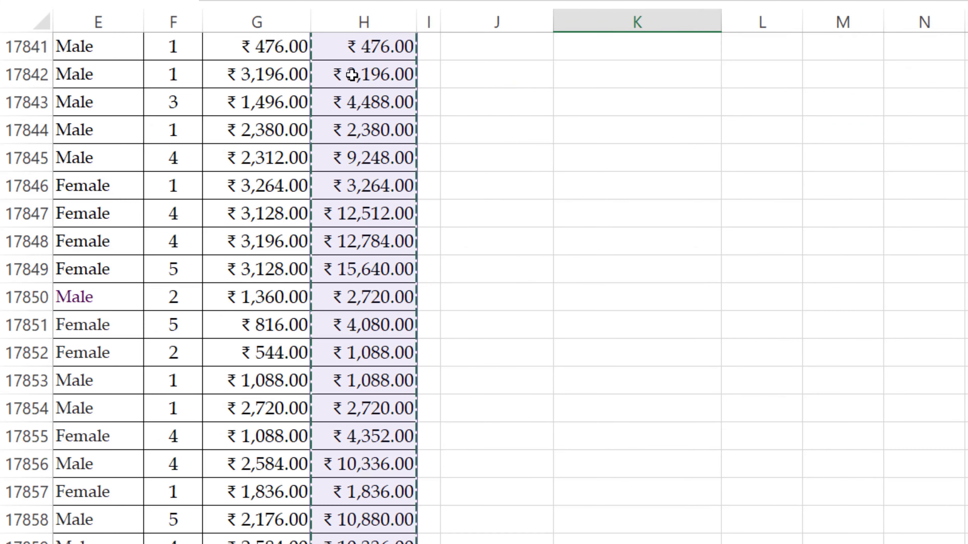
{"action": "key", "text": "ctrl+BackSpace"}
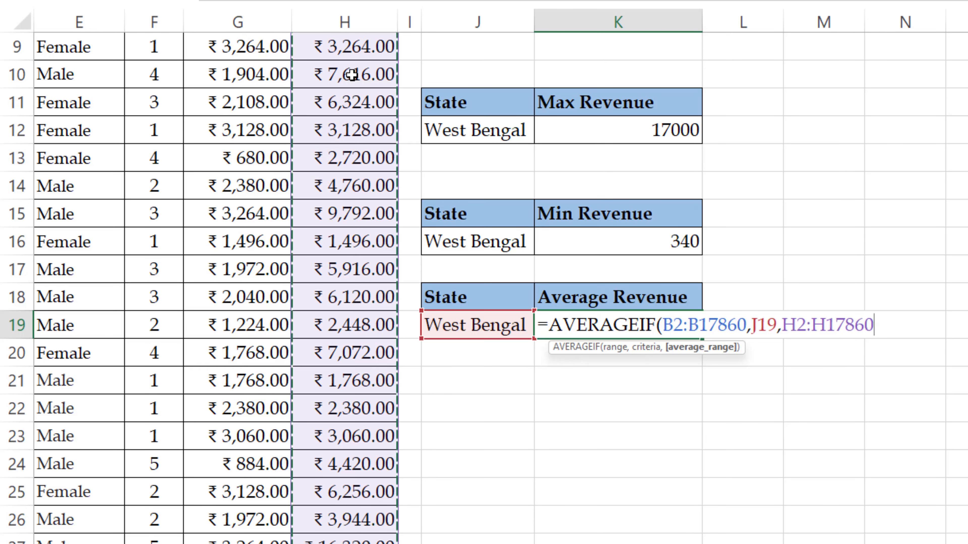
{"action": "key", "text": "Return"}
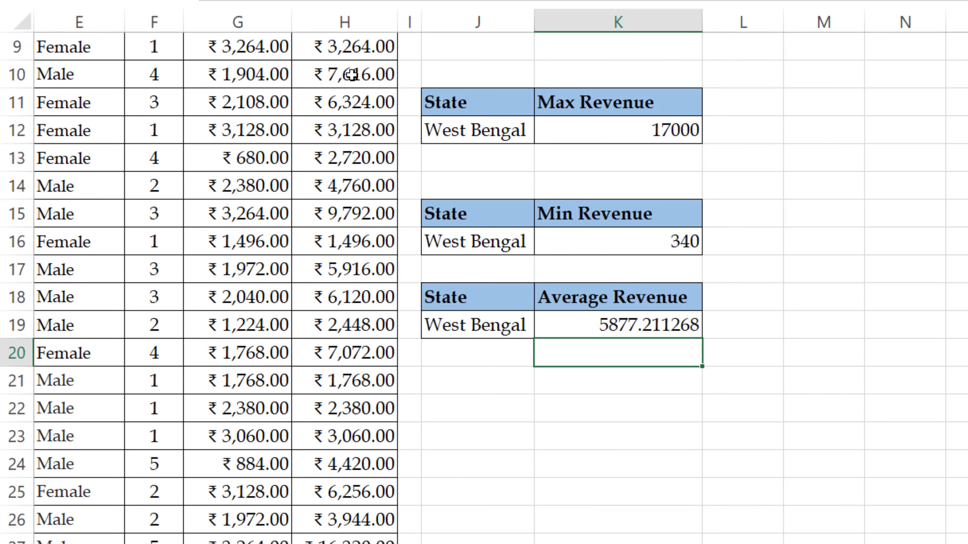
- Switch to the Database sheet and select cell L2 under Total Revenue in the State and Salesman table
{"action": "scroll", "coordinate": [352, 74], "scroll_direction": "up", "scroll_amount": 3}
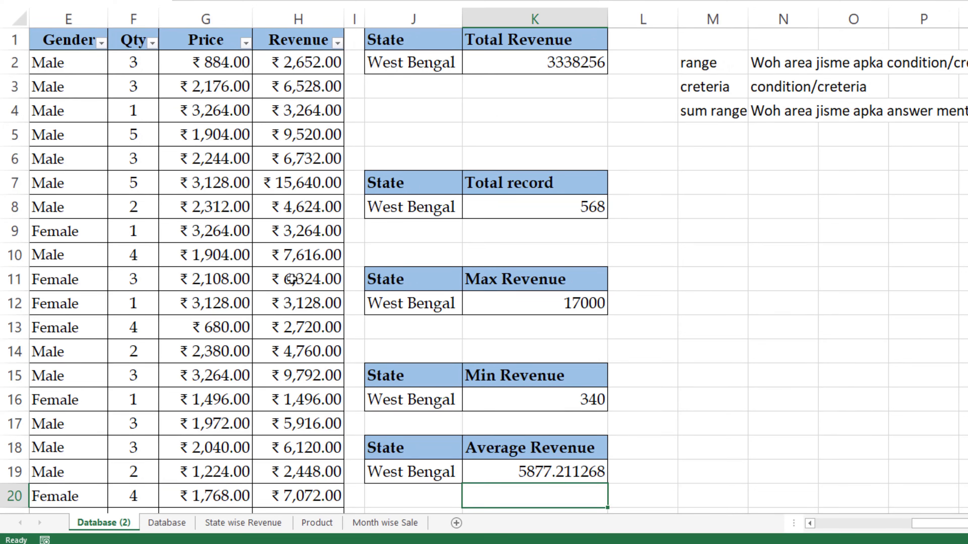
{"action": "key", "text": "ctrl+Page_Down"}
{"action": "scroll", "coordinate": [924, 180], "scroll_direction": "up", "scroll_amount": 2}
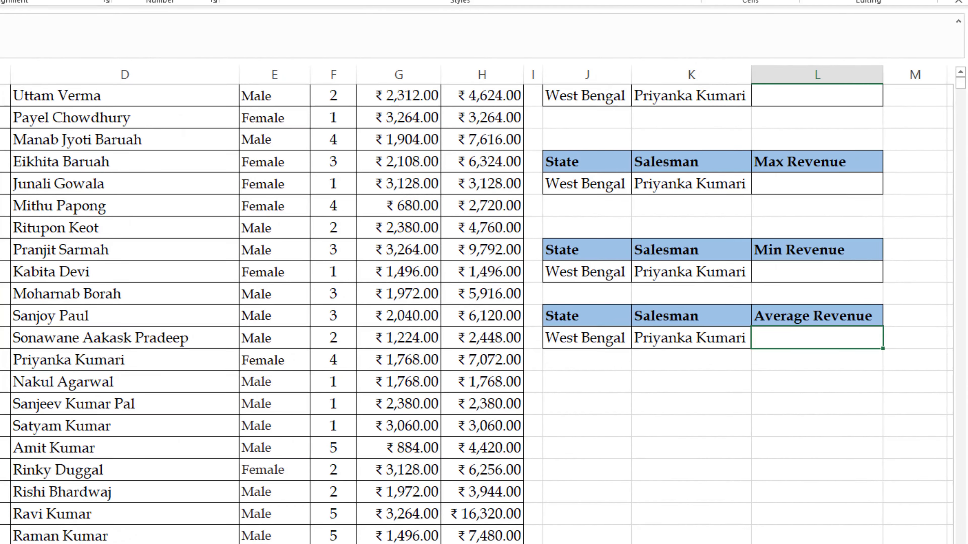
{"action": "scroll", "coordinate": [416, 467], "scroll_direction": "right", "scroll_amount": 3}
{"action": "scroll", "coordinate": [416, 467], "scroll_direction": "up", "scroll_amount": 2}
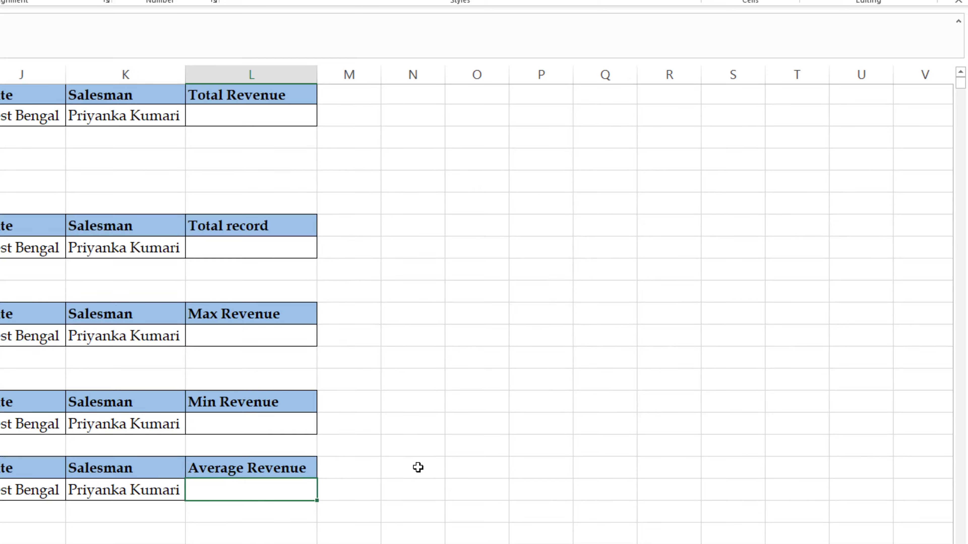
{"action": "left_click", "coordinate": [280, 118]}
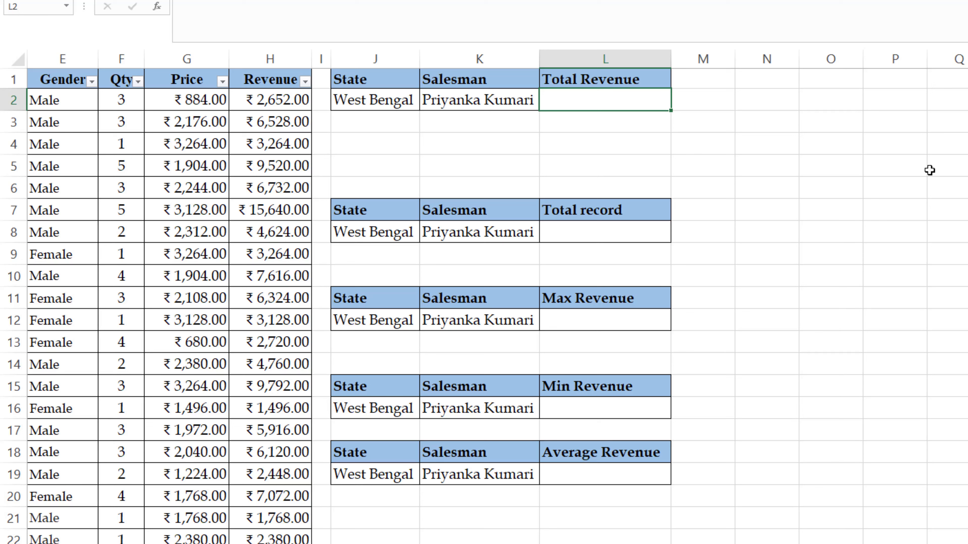
- Start a SUMIFS formula in L2 with the Revenue data H2:H17860 as the sum range
{"action": "type", "text": "=sumif"}
{"action": "key", "text": "Down"}
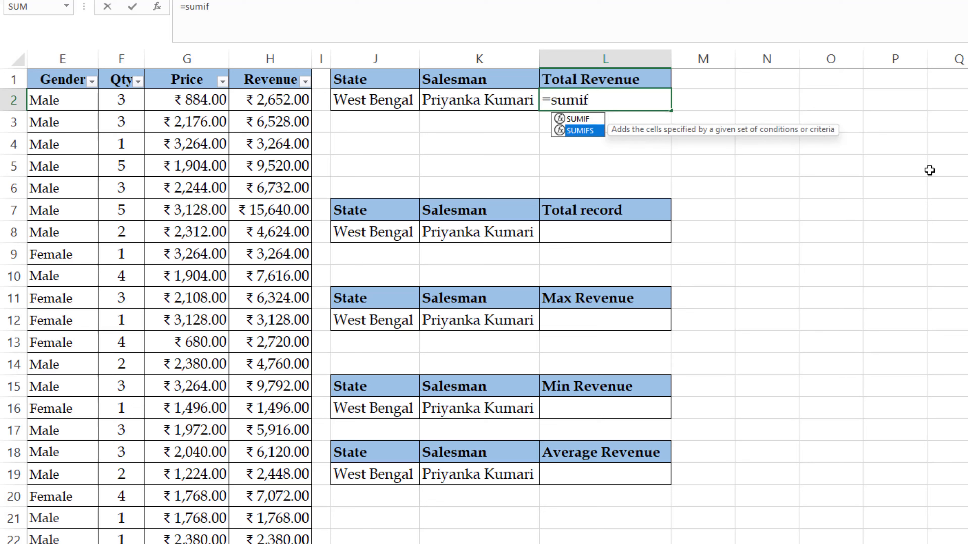
{"action": "key", "text": "Tab"}
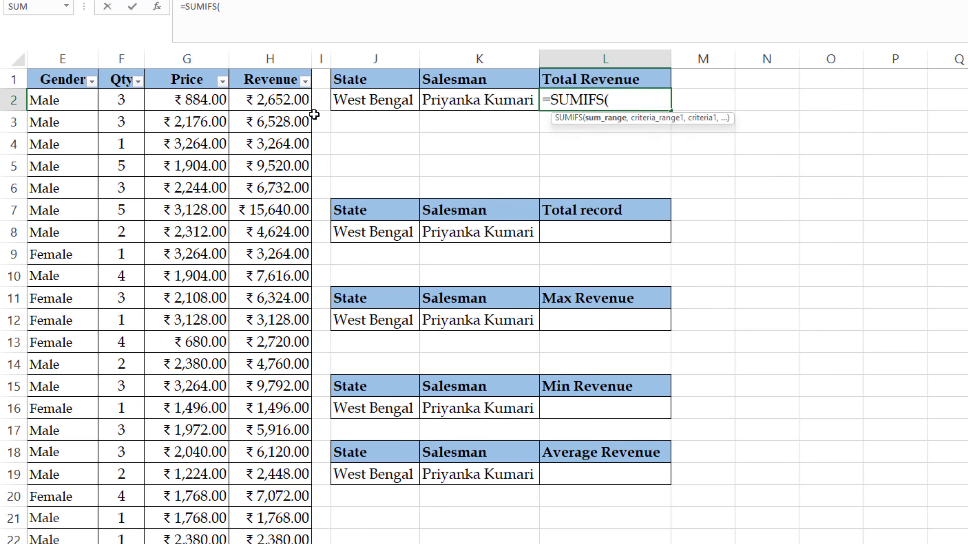
{"action": "left_click", "coordinate": [284, 102]}
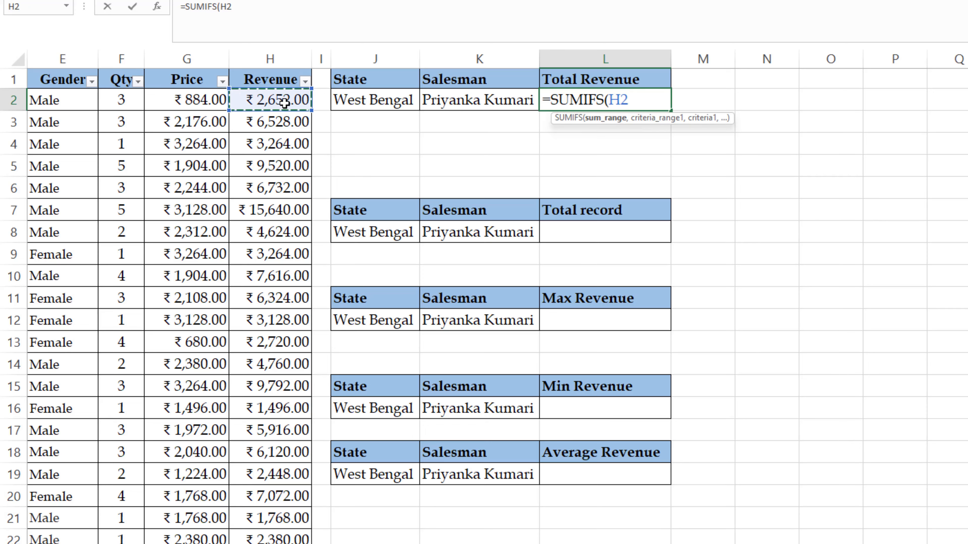
{"action": "key", "text": "ctrl+shift+Down"}
{"action": "key", "text": "ctrl+BackSpace"}
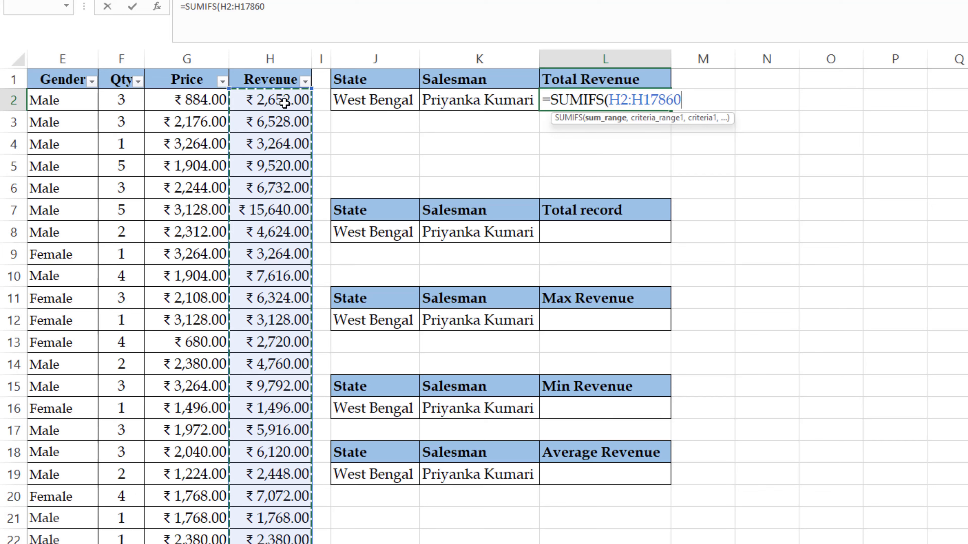
{"action": "type", "text": ","}
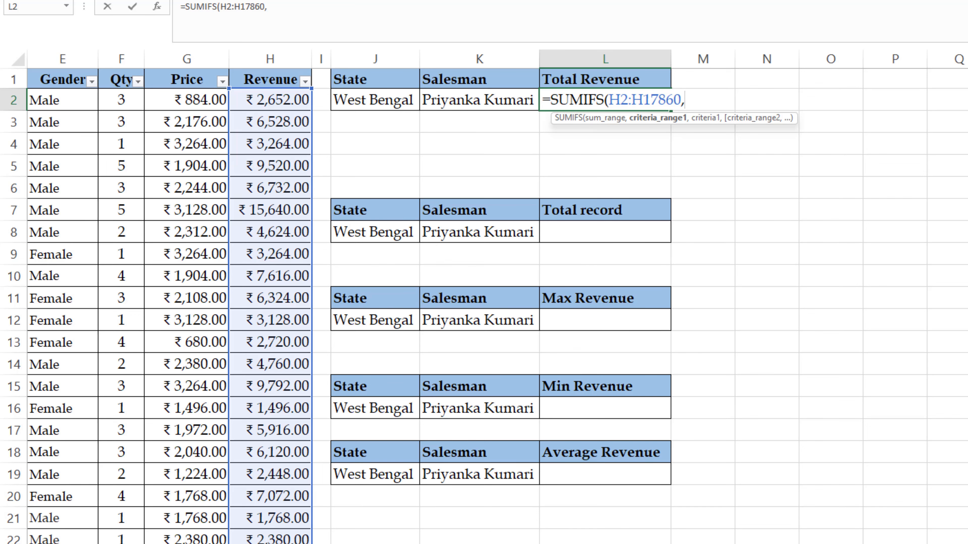
- Add the State data B2:B17860 as the first criteria range and J2 as its criteria in the L2 formula
{"action": "scroll", "coordinate": [495, 298], "scroll_direction": "left", "scroll_amount": 4}
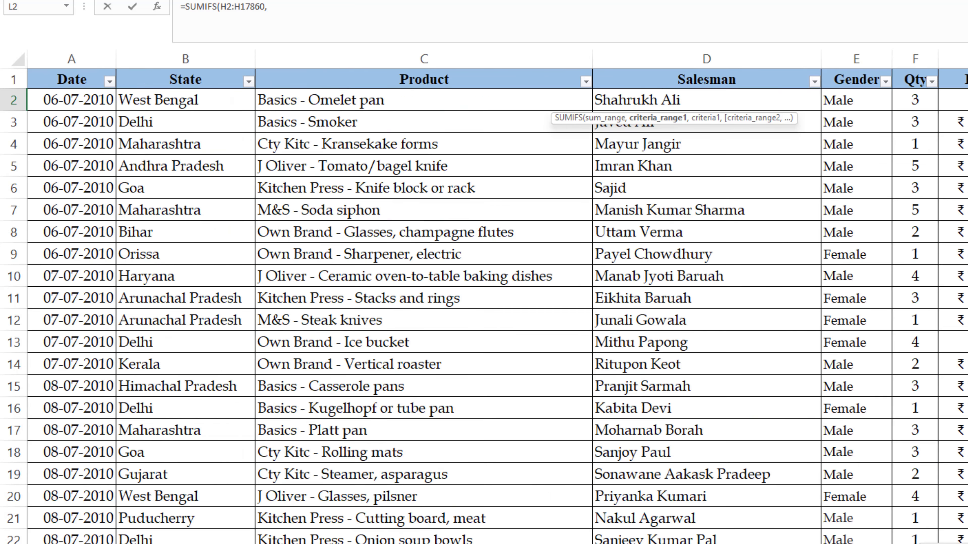
{"action": "left_click", "coordinate": [162, 103]}
{"action": "key", "text": "ctrl+shift+Down"}
{"action": "key", "text": "ctrl+BackSpace"}
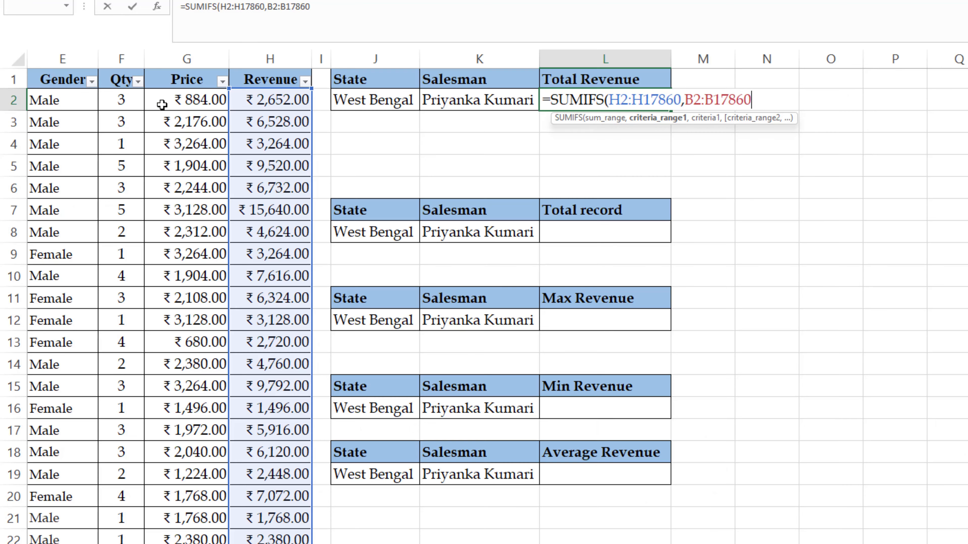
{"action": "type", "text": ","}
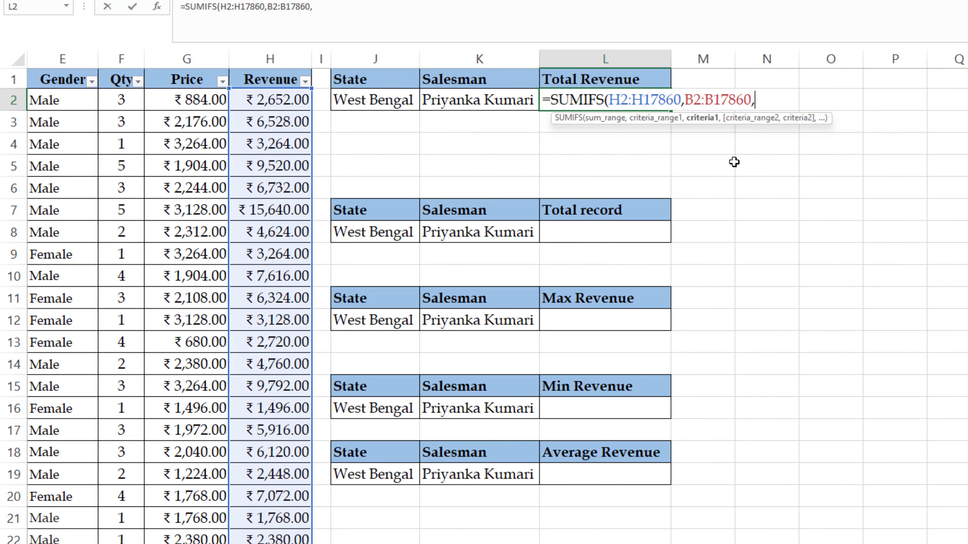
{"action": "left_click", "coordinate": [373, 100]}
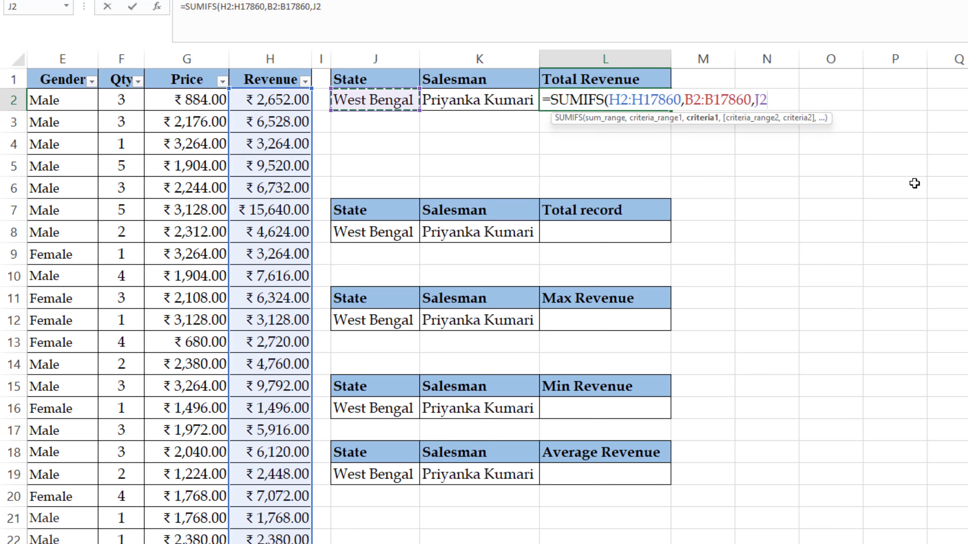
{"action": "type", "text": ","}
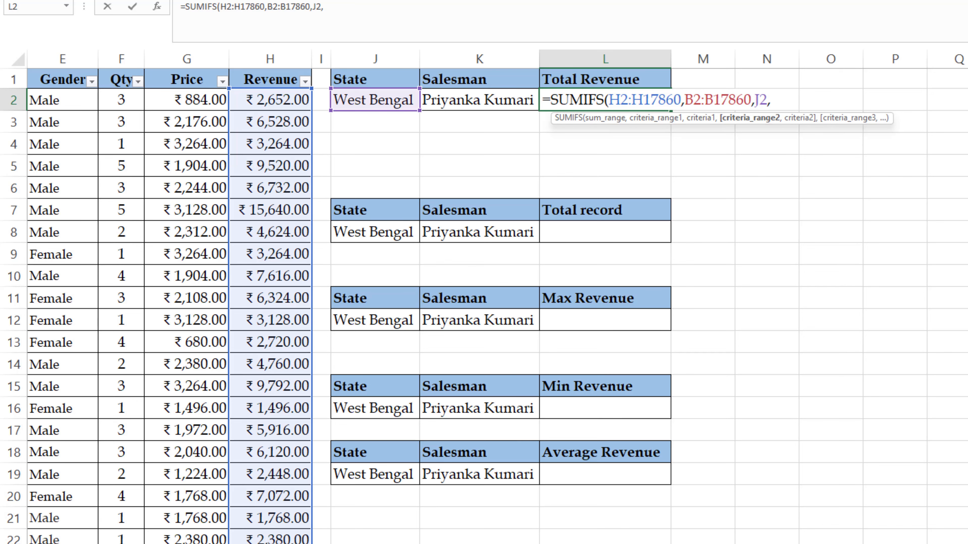
- Complete the SUMIFS formula in L2 with the Salesman data D2:D17860 as the second criteria range and K2 as its criteria
{"action": "scroll", "coordinate": [599, 366], "scroll_direction": "left", "scroll_amount": 5}
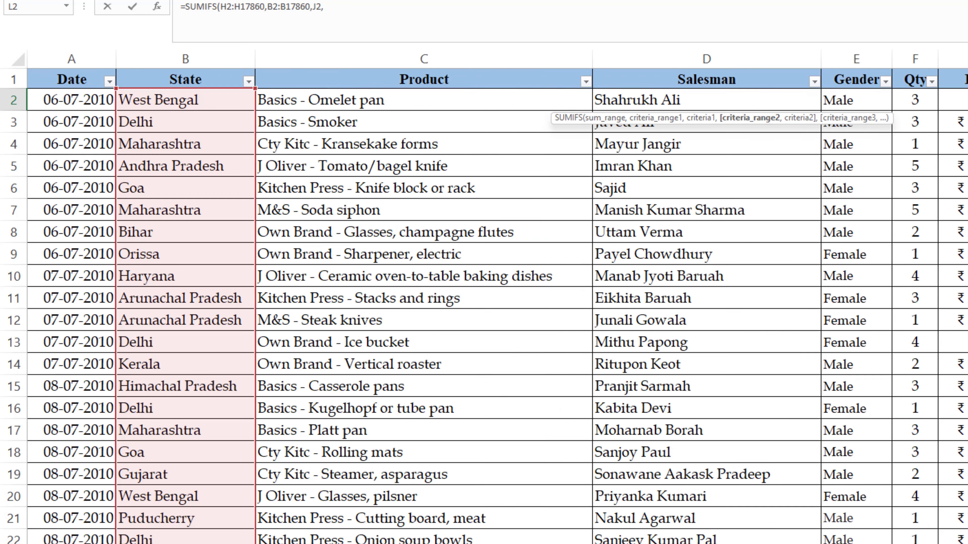
{"action": "left_click", "coordinate": [655, 91]}
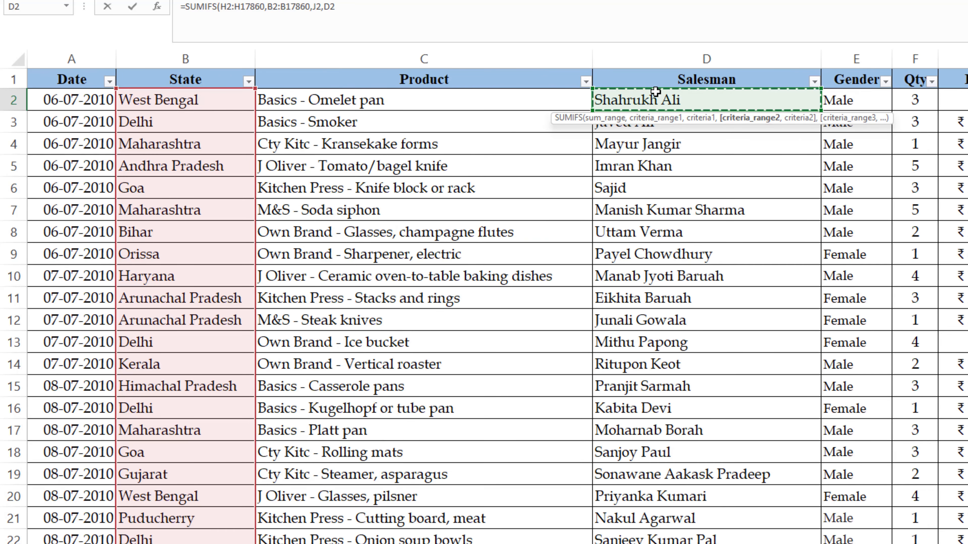
{"action": "key", "text": "ctrl+shift+Down"}
{"action": "key", "text": "ctrl+BackSpace"}
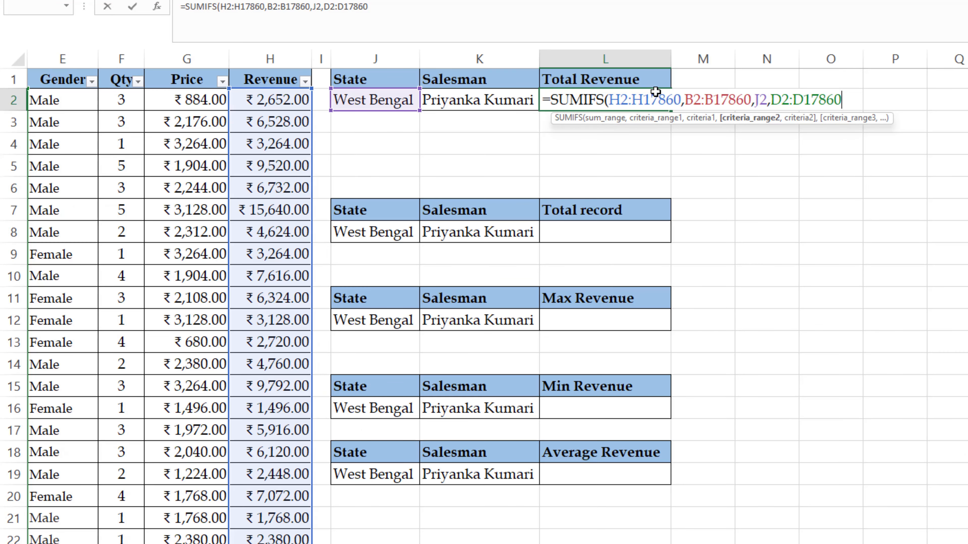
{"action": "type", "text": ","}
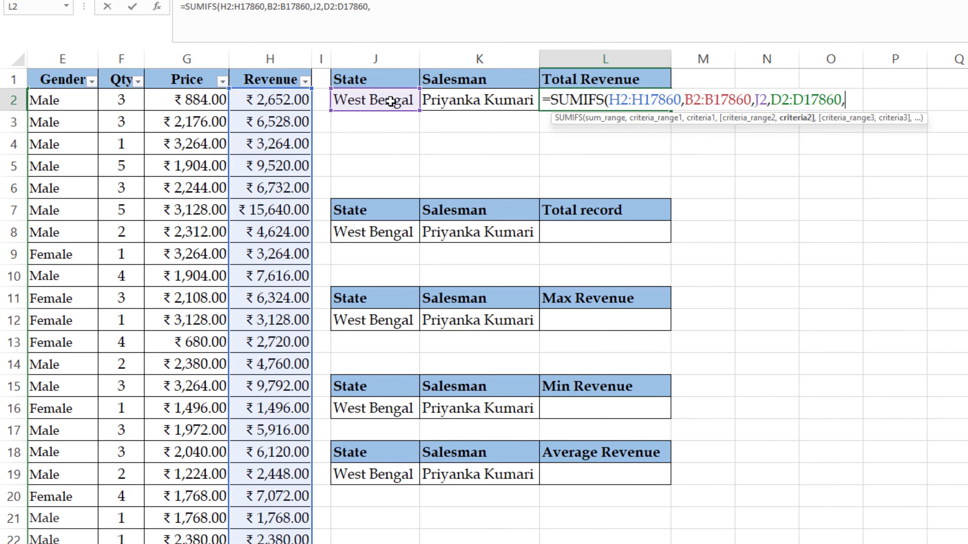
{"action": "left_click", "coordinate": [477, 105]}
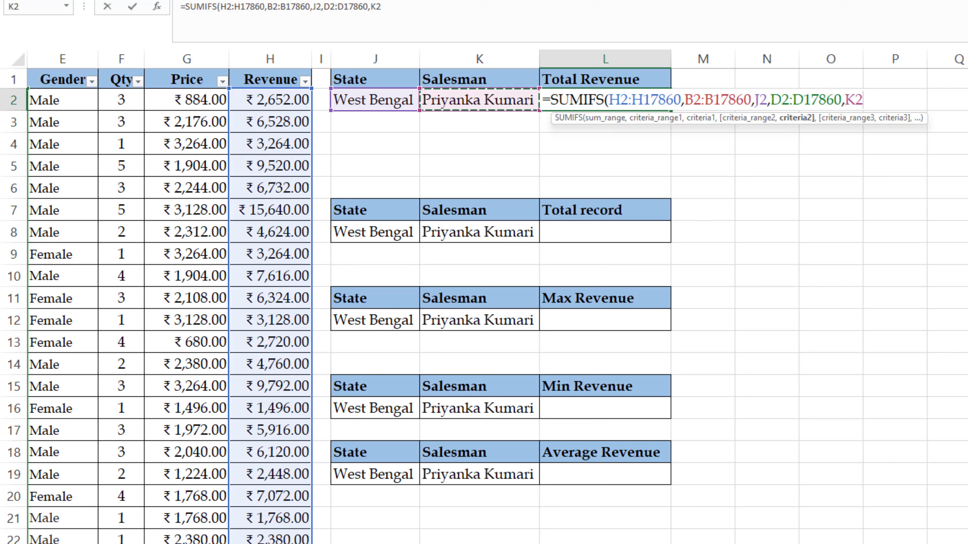
{"action": "key", "text": "Return"}
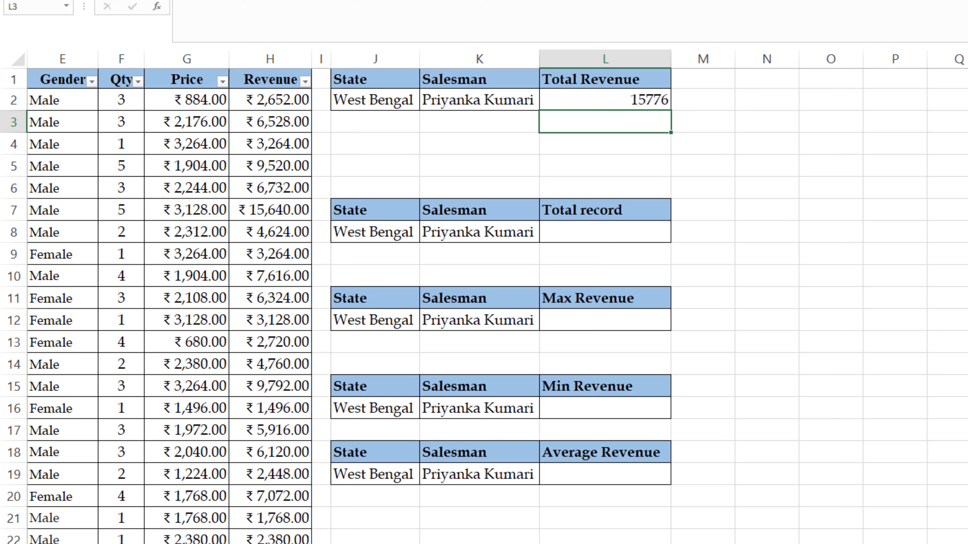
- Start a COUNTIFS formula in cell L8 under Total record
{"action": "left_click", "coordinate": [652, 236]}
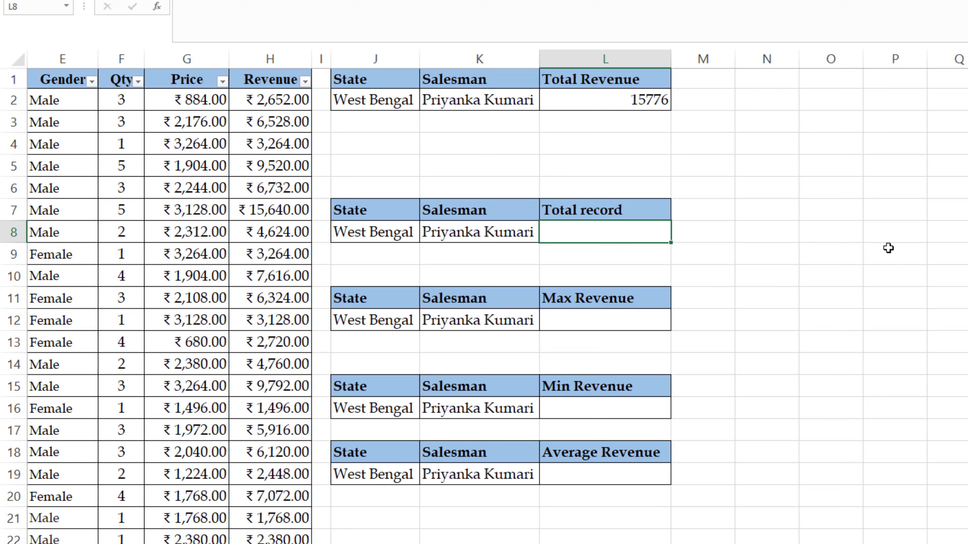
{"action": "type", "text": "=coun"}
{"action": "key", "text": "Down"}
{"action": "key", "text": "Down"}
{"action": "key", "text": "Down"}
{"action": "key", "text": "Down"}
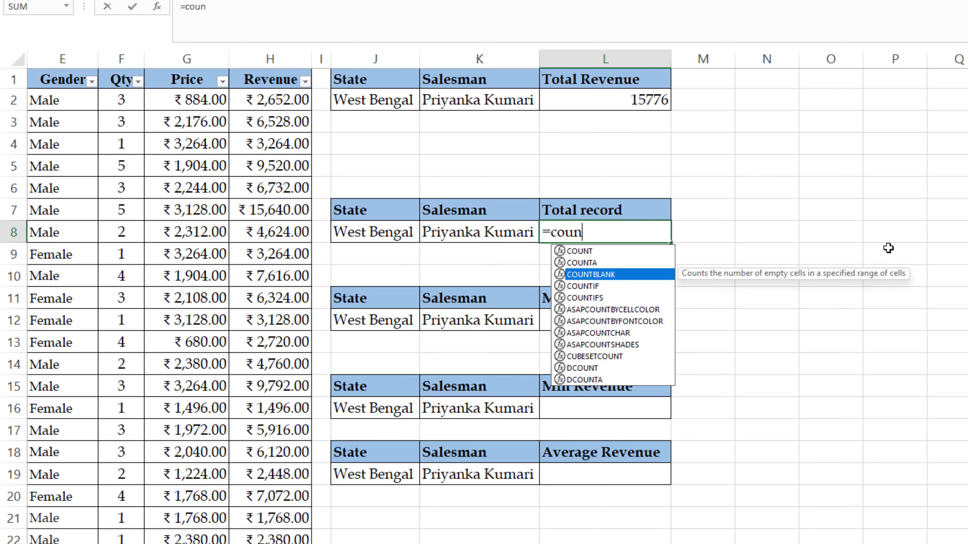
{"action": "key", "text": "Tab"}
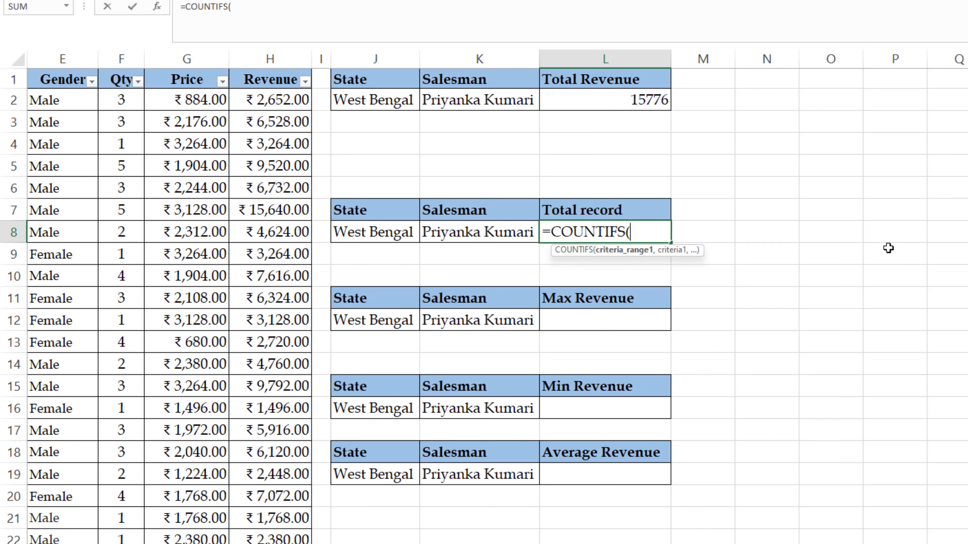
- Add the State data B2:B17860 as the first criteria range and J8 as its criteria in the L8 formula
{"action": "scroll", "coordinate": [484, 297], "scroll_direction": "left", "scroll_amount": 4}
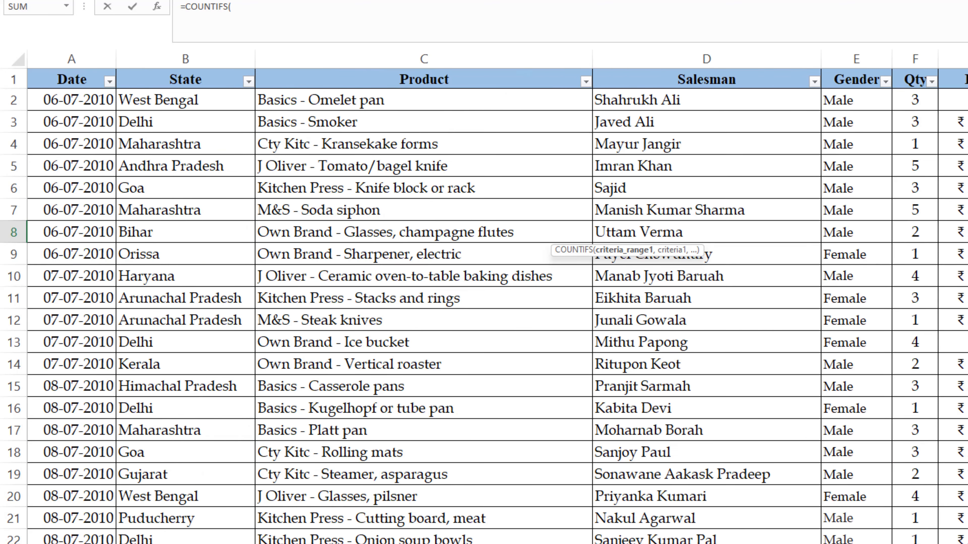
{"action": "left_click", "coordinate": [162, 99]}
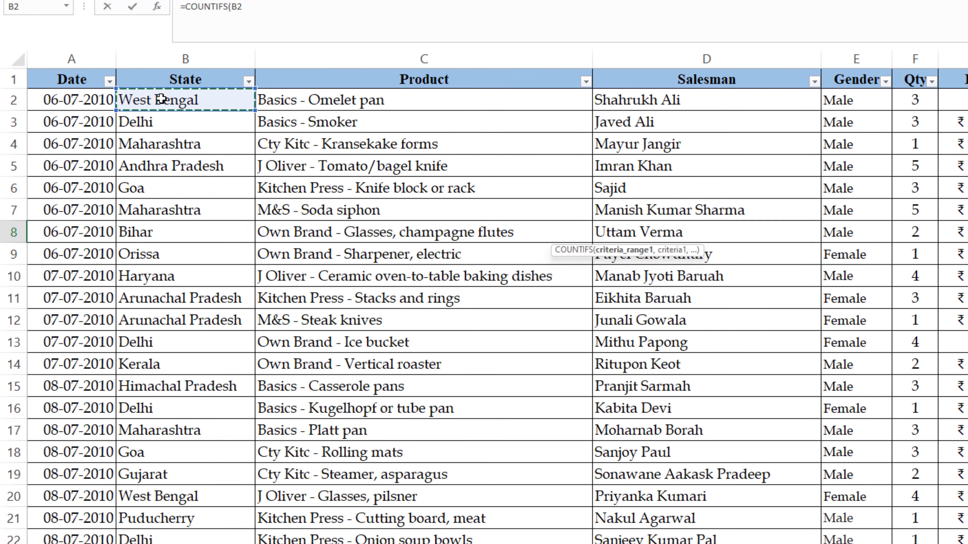
{"action": "key", "text": "ctrl+shift+Down"}
{"action": "key", "text": "ctrl+BackSpace"}
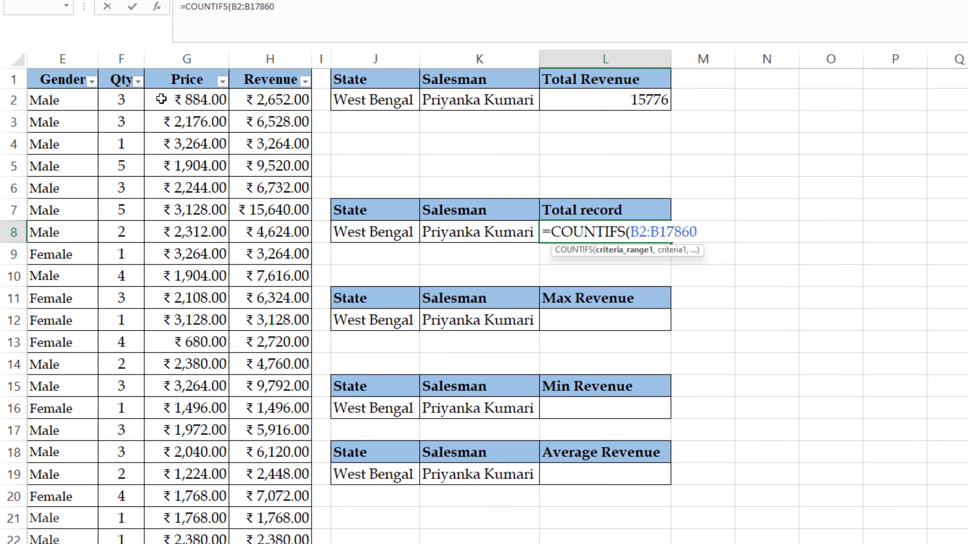
{"action": "type", "text": ","}
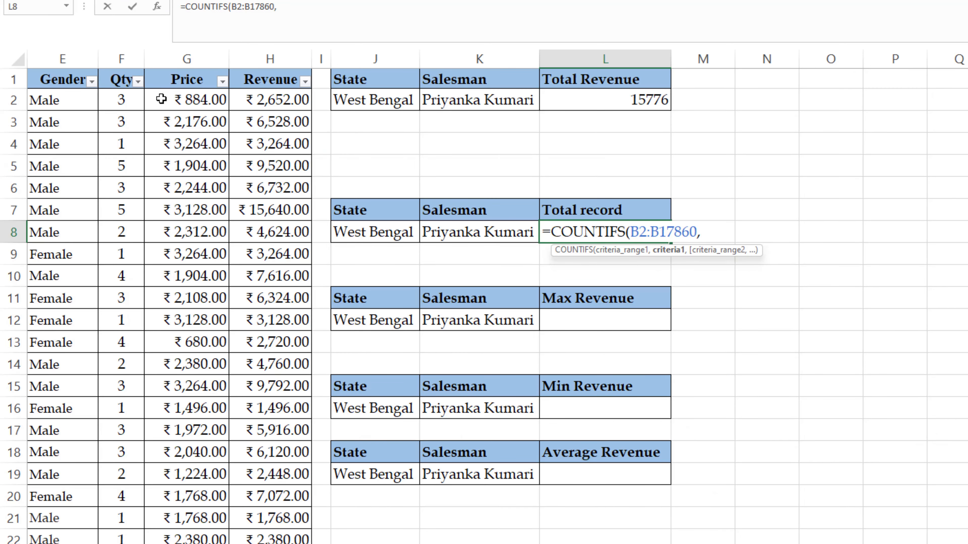
{"action": "left_click", "coordinate": [401, 239]}
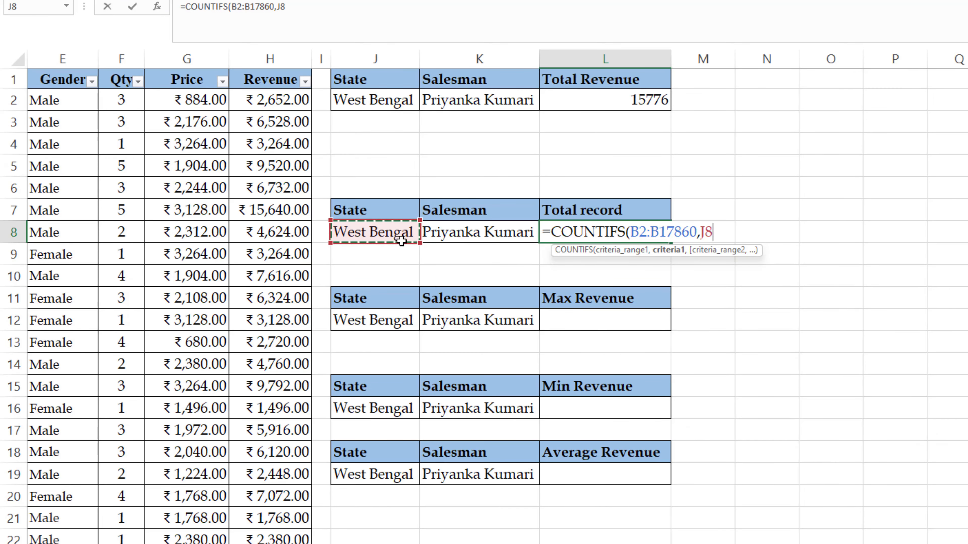
{"action": "type", "text": ","}
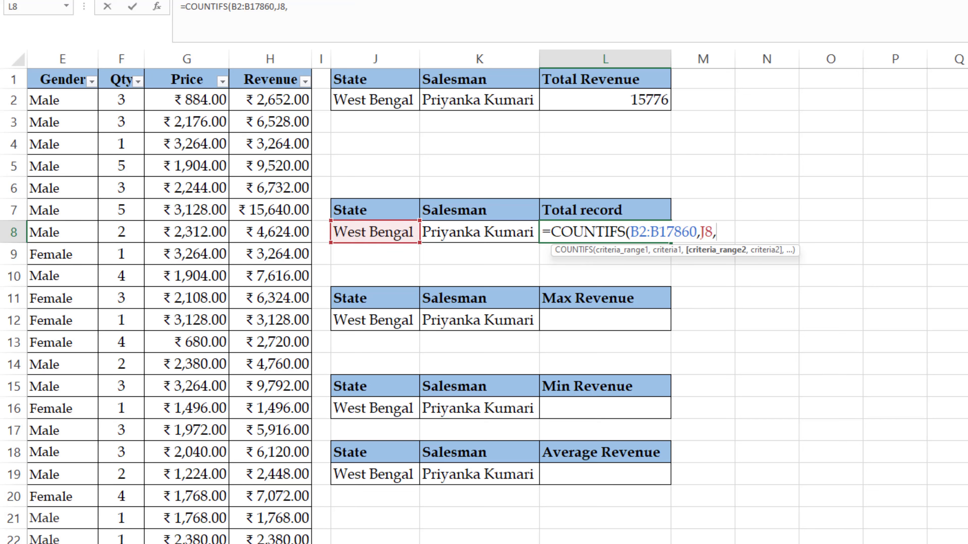
- Complete the COUNTIFS formula in L8 with the Salesman data D2:D17860 as the second criteria range and K8 as its criteria
{"action": "scroll", "coordinate": [709, 309], "scroll_direction": "left", "scroll_amount": 4}
{"action": "left_click", "coordinate": [682, 101]}
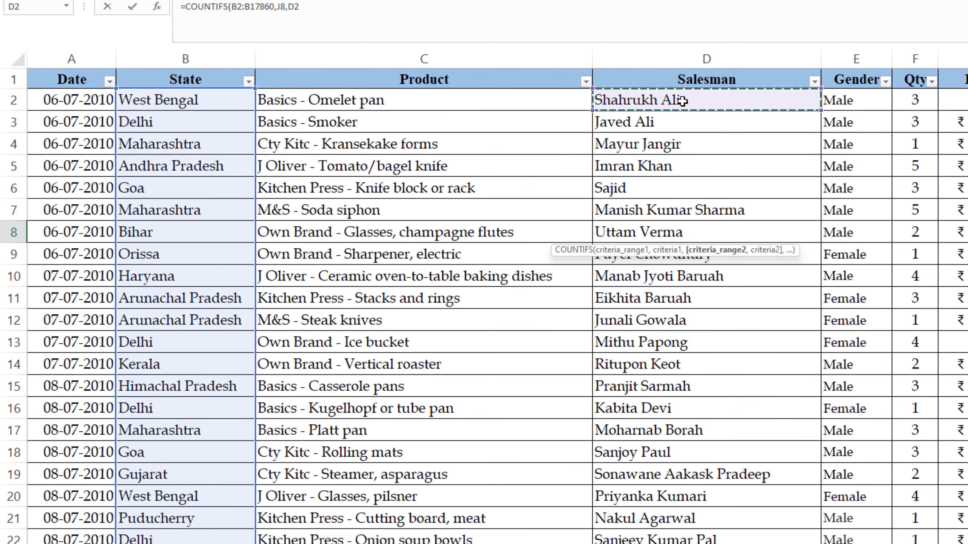
{"action": "key", "text": "ctrl+shift+Down"}
{"action": "key", "text": "ctrl+BackSpace"}
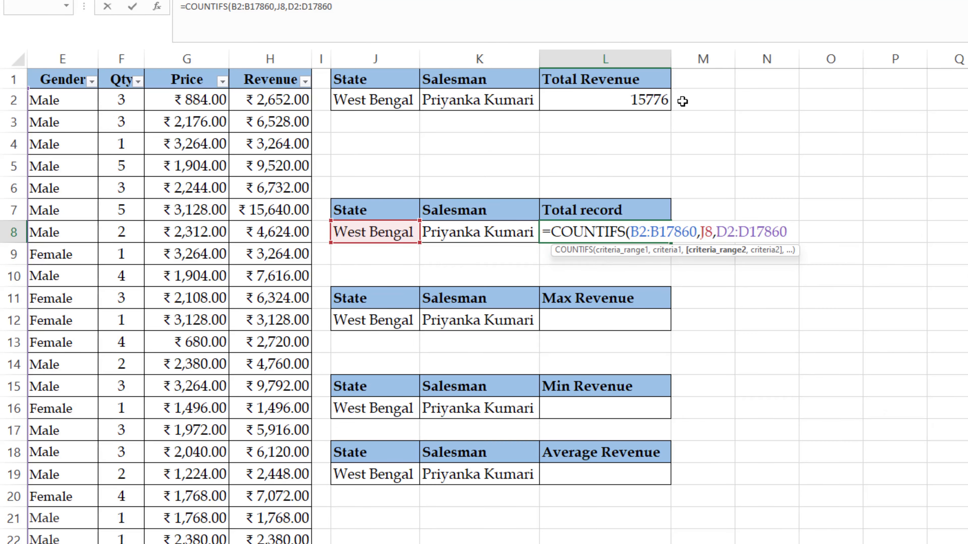
{"action": "type", "text": ","}
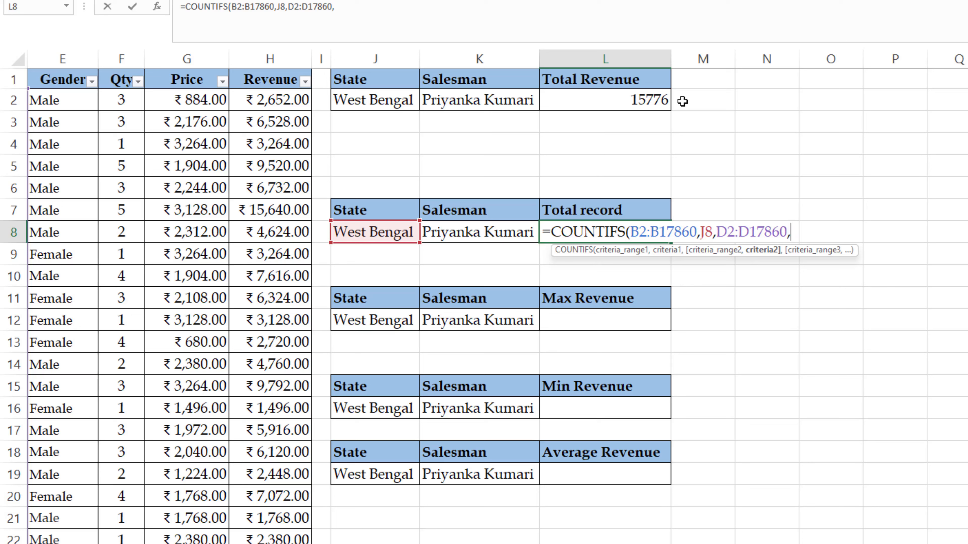
{"action": "left_click", "coordinate": [484, 234]}
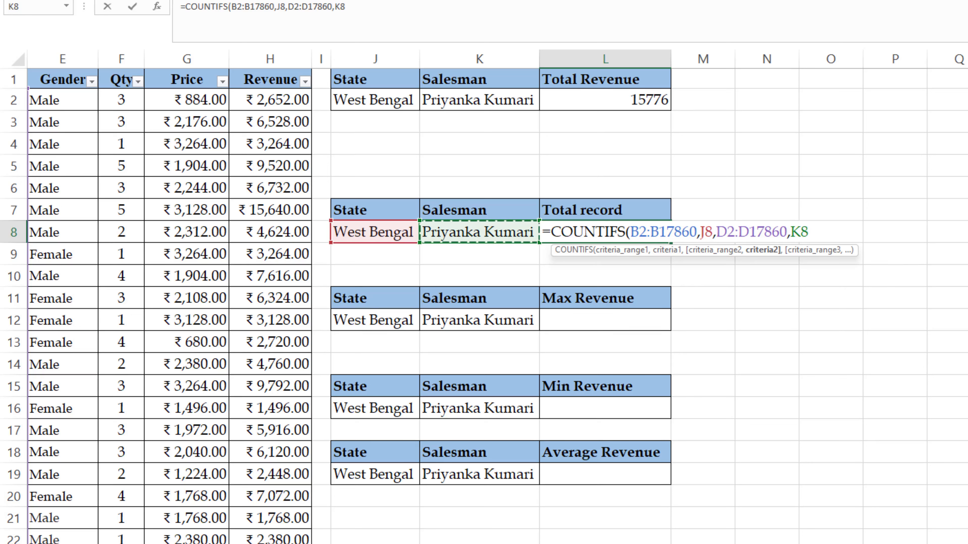
{"action": "key", "text": "Return"}
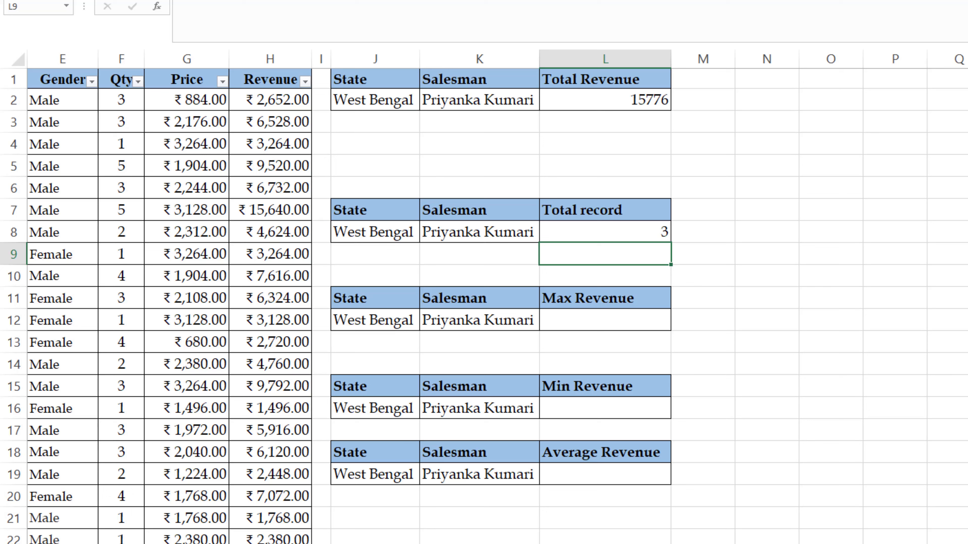
- Start a MAXIFS formula in L12 under Max Revenue with the Revenue data H2:H17860 as the max range
{"action": "left_click", "coordinate": [621, 319]}
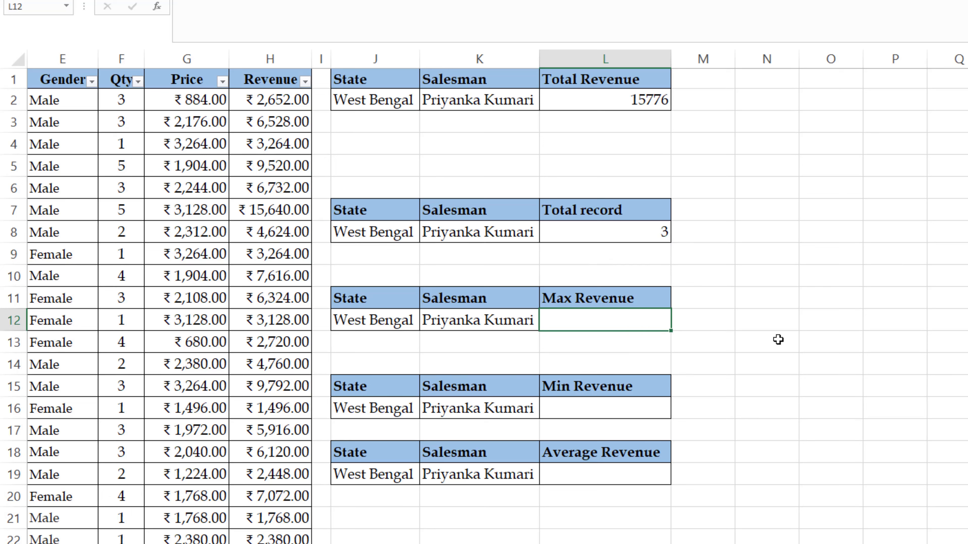
{"action": "type", "text": "=m"}
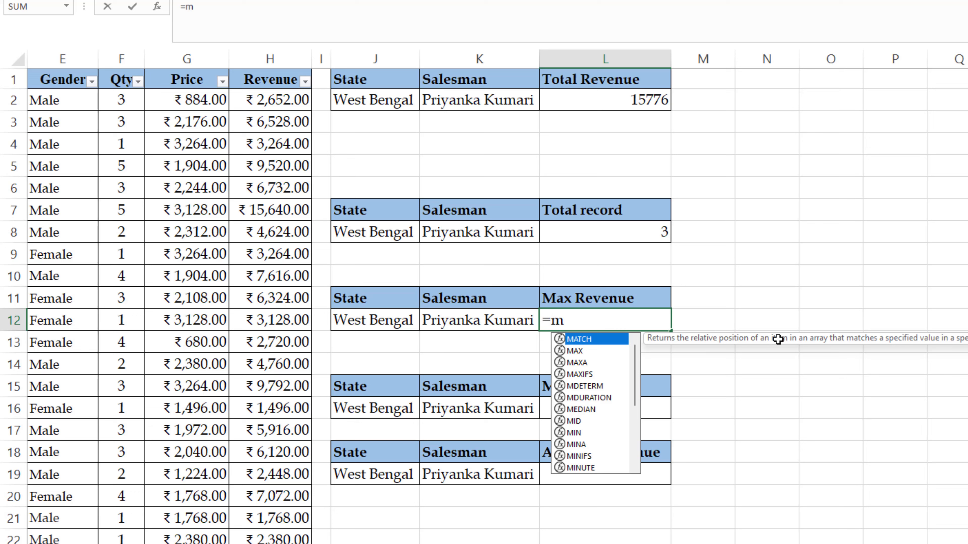
{"action": "type", "text": "ax"}
{"action": "key", "text": "Down"}
{"action": "key", "text": "Down"}
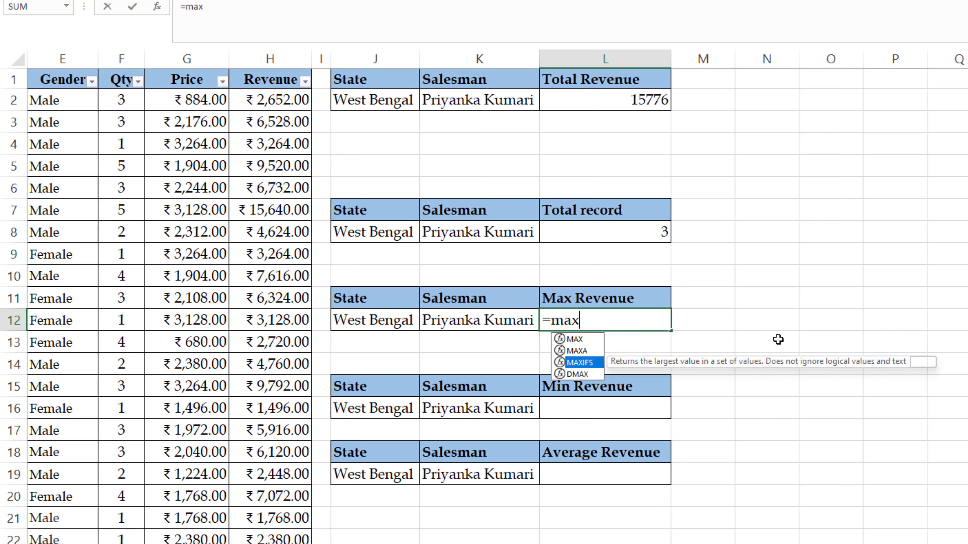
{"action": "key", "text": "Tab"}
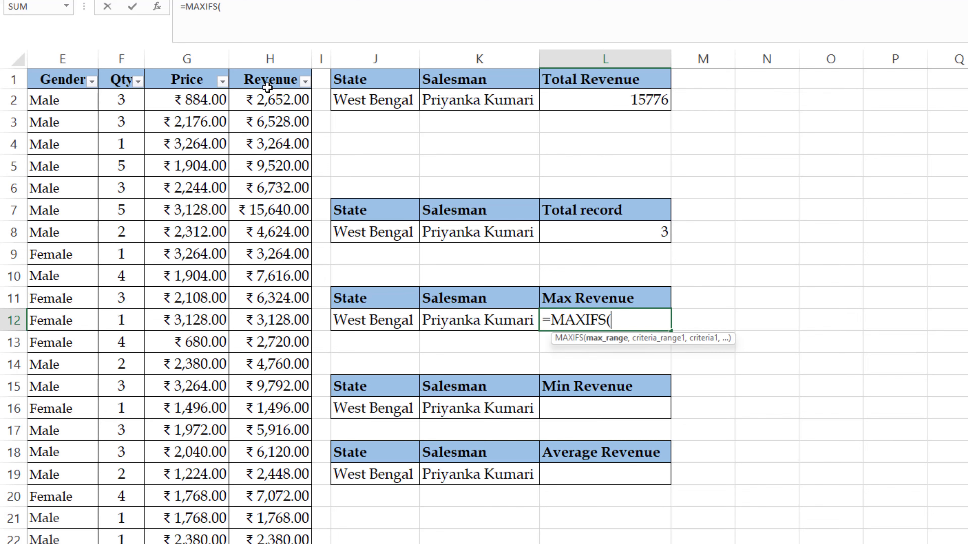
{"action": "left_click", "coordinate": [272, 100]}
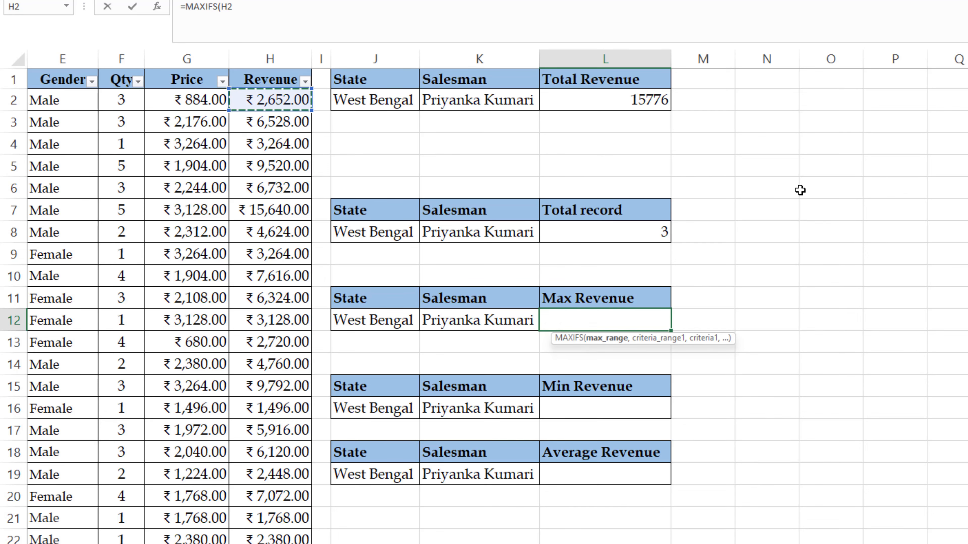
{"action": "key", "text": "ctrl+shift+Down"}
{"action": "key", "text": "ctrl+BackSpace"}
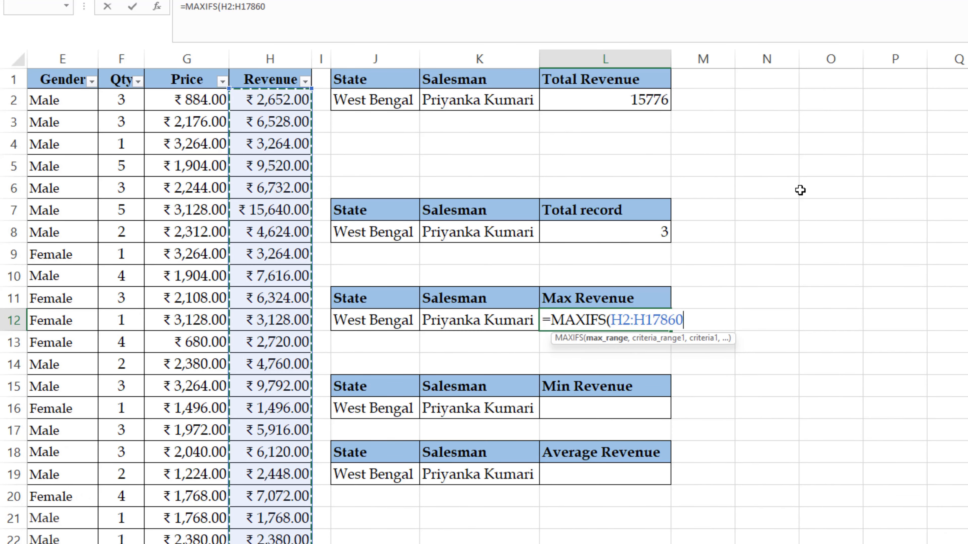
{"action": "type", "text": ","}
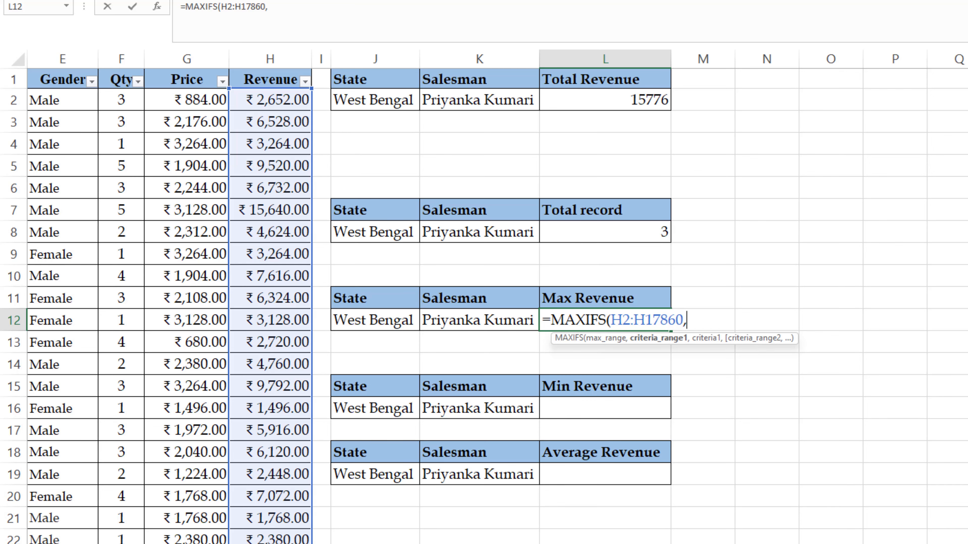
- Add the State data B2:B17860 as the first criteria range and J12 as its criteria in the L12 formula
{"action": "scroll", "coordinate": [495, 297], "scroll_direction": "left", "scroll_amount": 4}
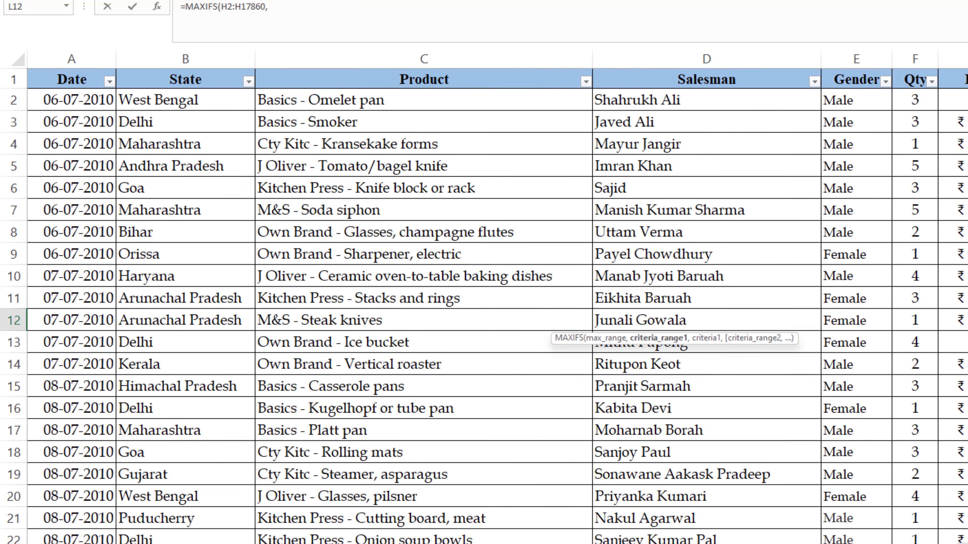
{"action": "left_click", "coordinate": [151, 100]}
{"action": "key", "text": "ctrl+shift+Down"}
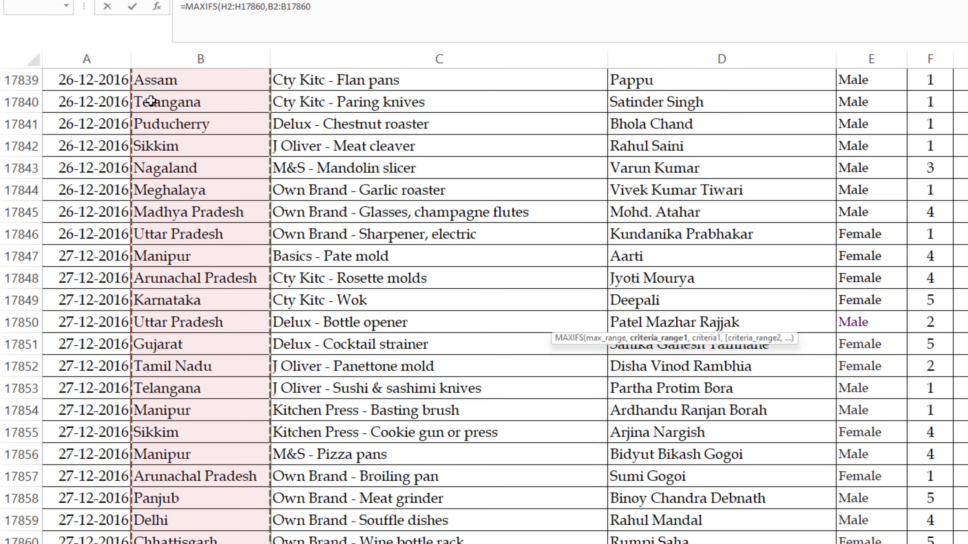
{"action": "key", "text": "ctrl+BackSpace"}
{"action": "type", "text": ","}
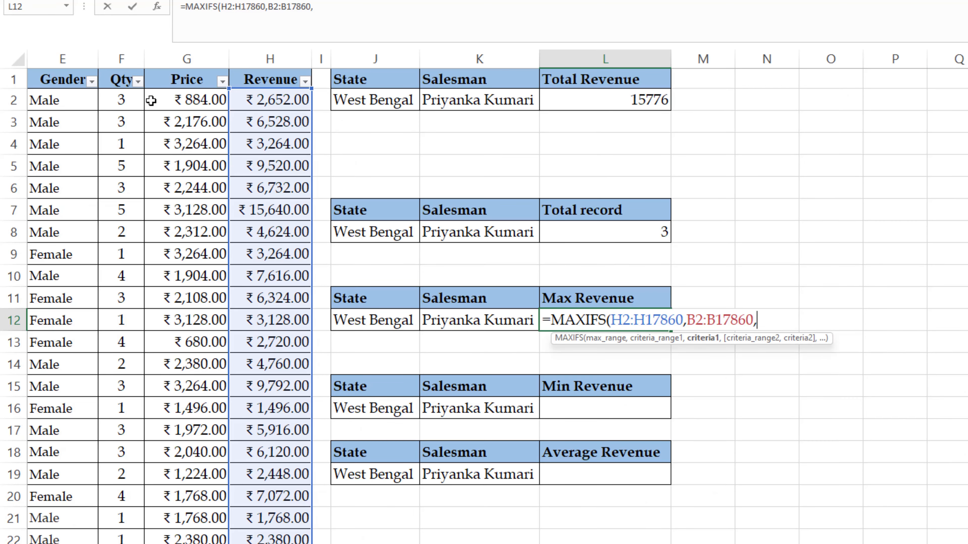
{"action": "left_click", "coordinate": [389, 324]}
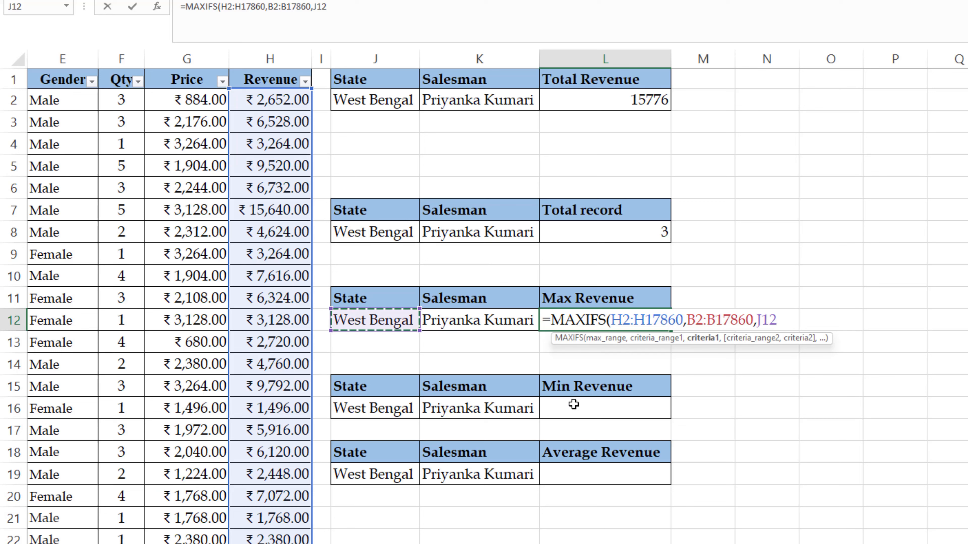
{"action": "type", "text": ","}
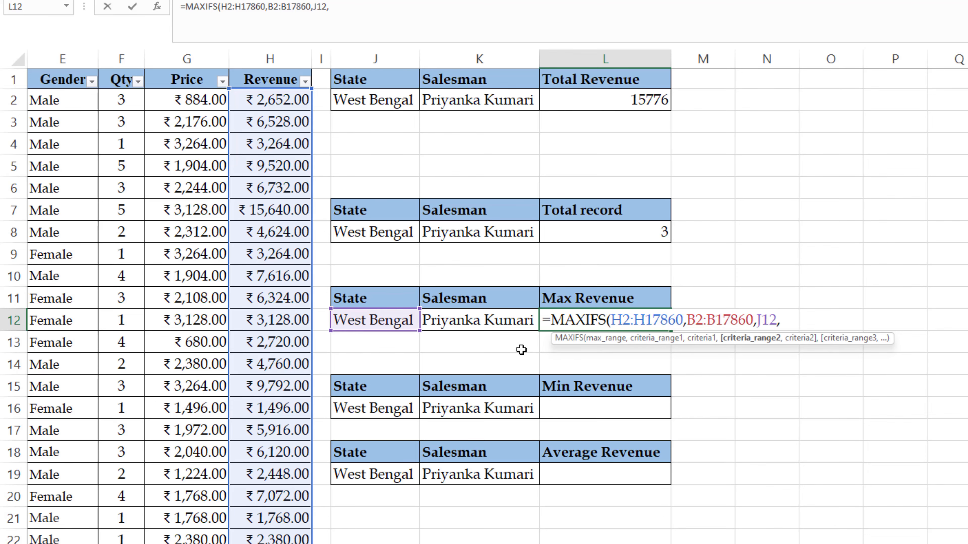
- Complete the MAXIFS formula in L12 with the Salesman data D2:D17860 as the second criteria range and K12 as its criteria
{"action": "scroll", "coordinate": [877, 522], "scroll_direction": "left", "scroll_amount": 3}
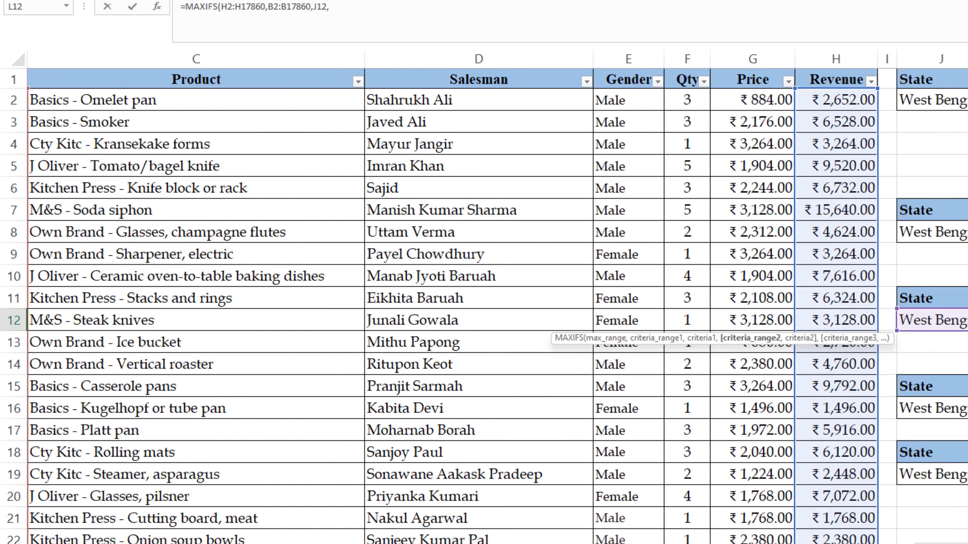
{"action": "left_click", "coordinate": [617, 106]}
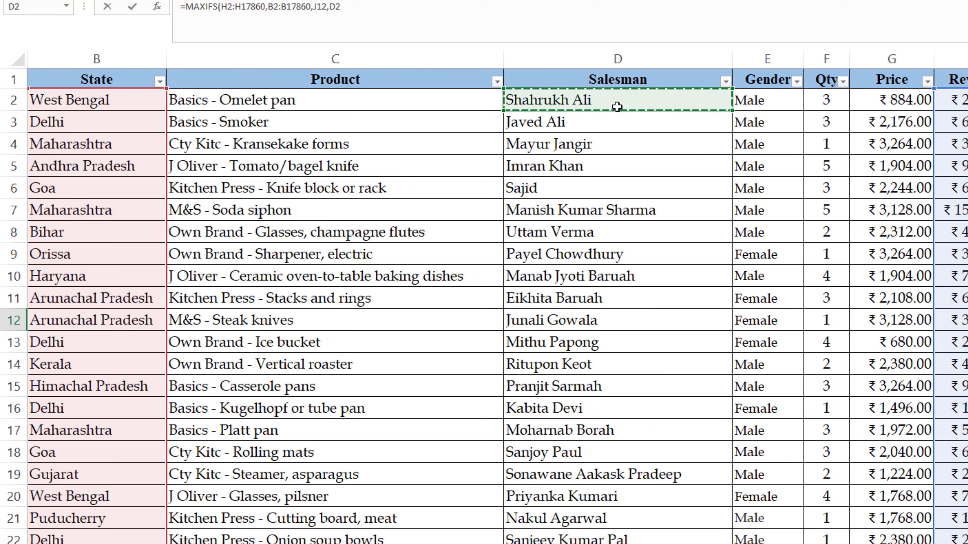
{"action": "key", "text": "ctrl+shift+Down"}
{"action": "key", "text": "ctrl+BackSpace"}
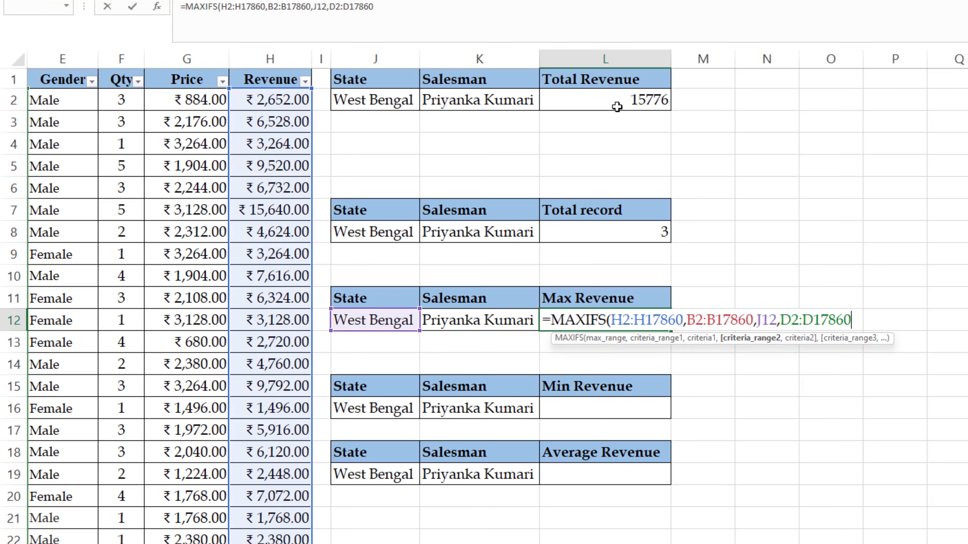
{"action": "type", "text": ","}
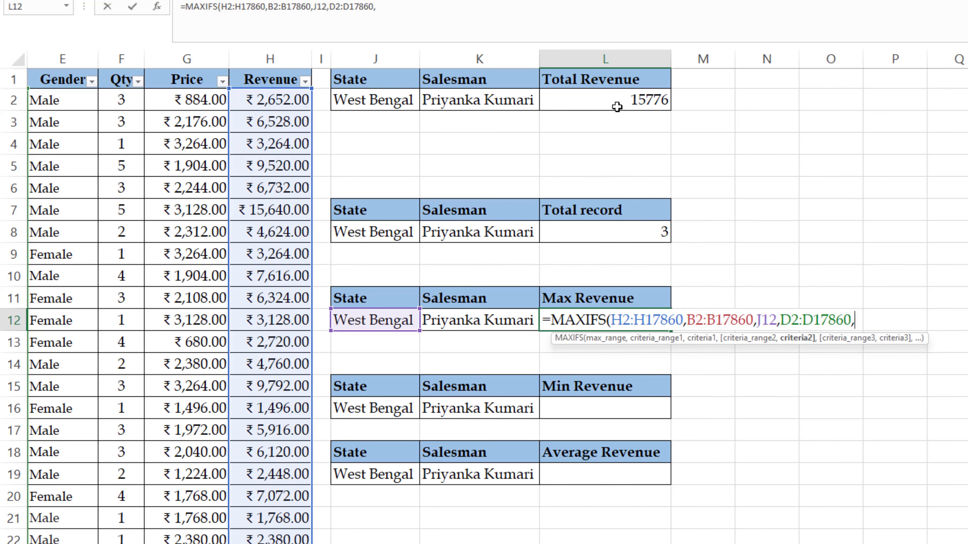
{"action": "left_click", "coordinate": [483, 320]}
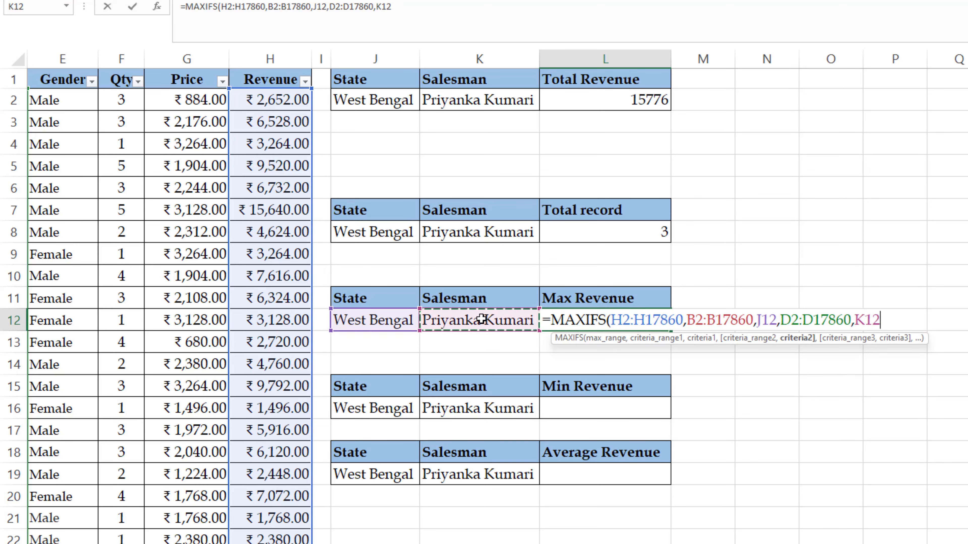
{"action": "key", "text": "Return"}
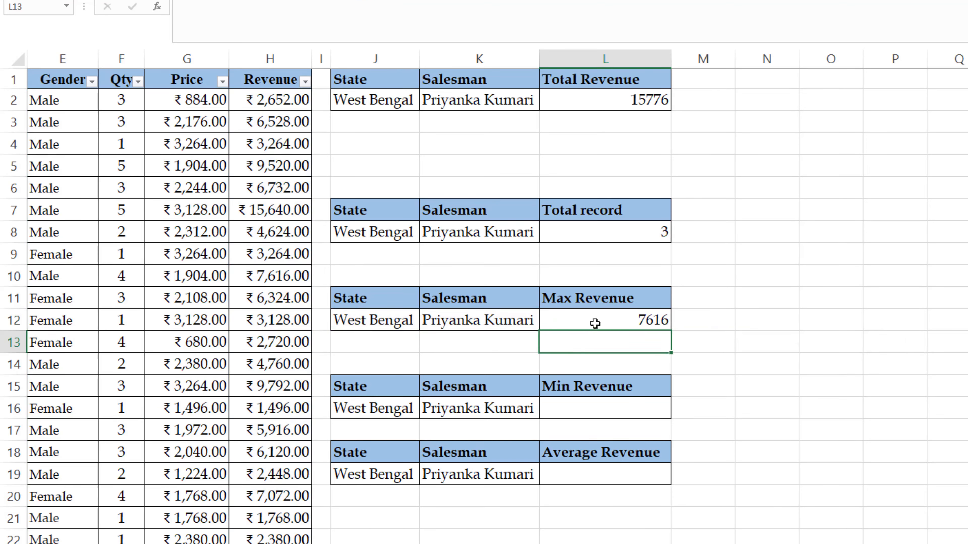
- Copy the L12 formula text unchanged into L16 under Min Revenue and change its function to MINIFS
{"action": "double_click", "coordinate": [558, 323]}
{"action": "key", "text": "Escape"}
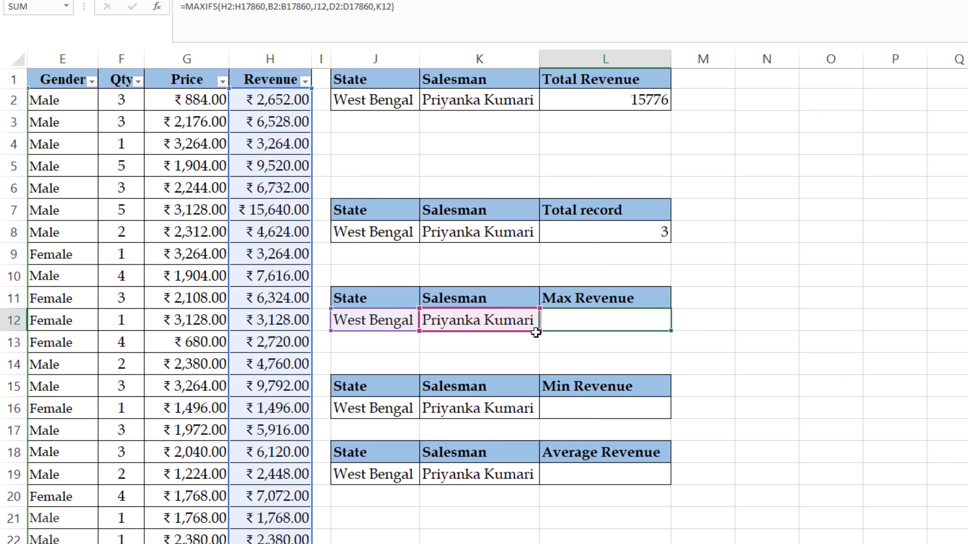
{"action": "double_click", "coordinate": [613, 411]}
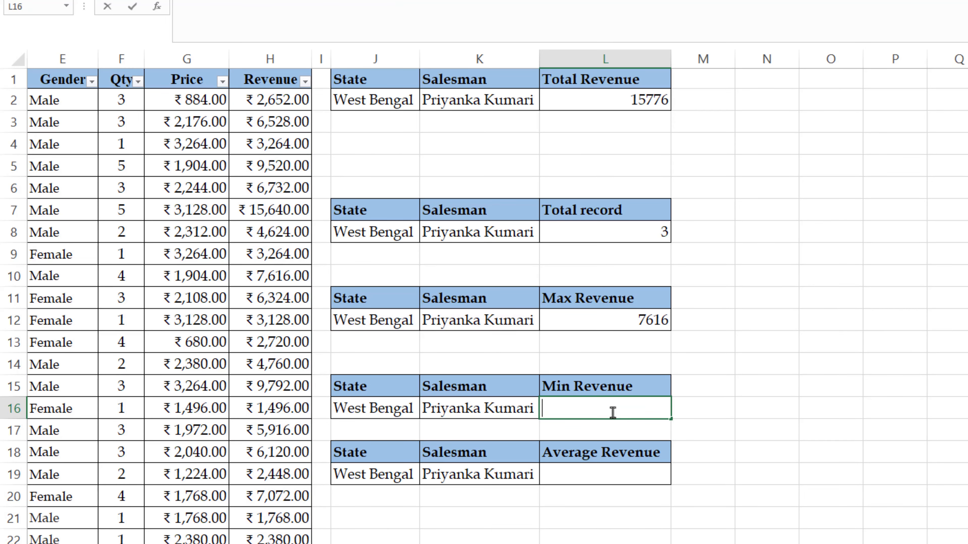
{"action": "key", "text": "ctrl+v"}
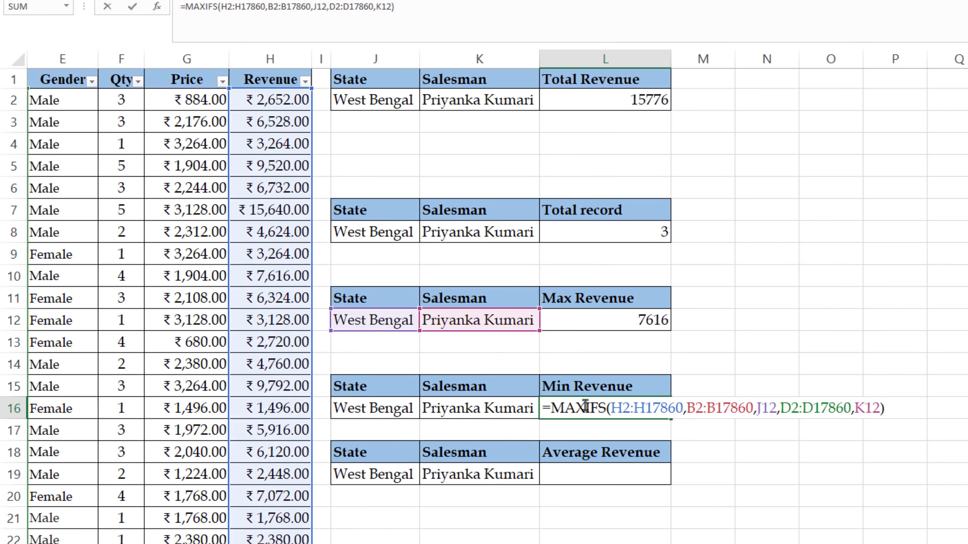
{"action": "left_click_drag", "start_coordinate": [585, 406], "coordinate": [565, 408]}
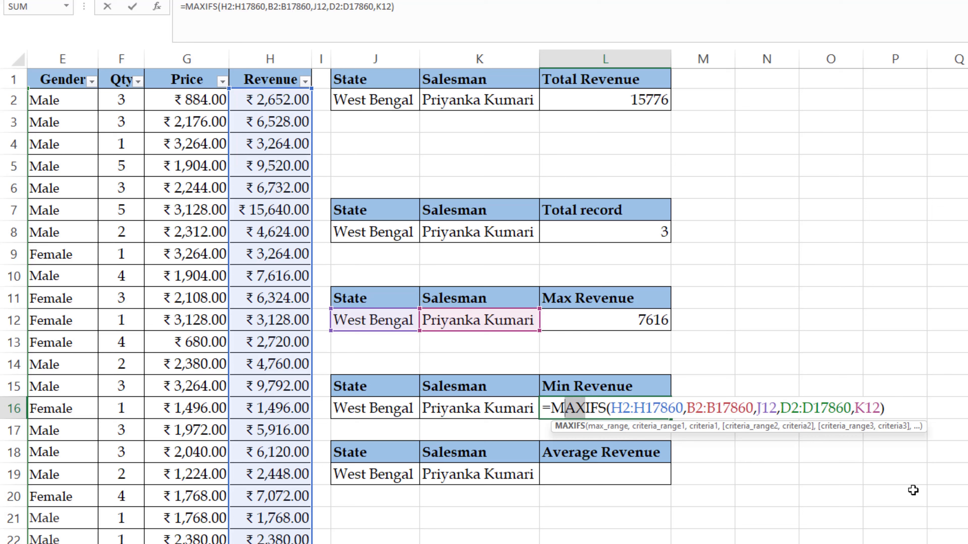
{"action": "type", "text": "in"}
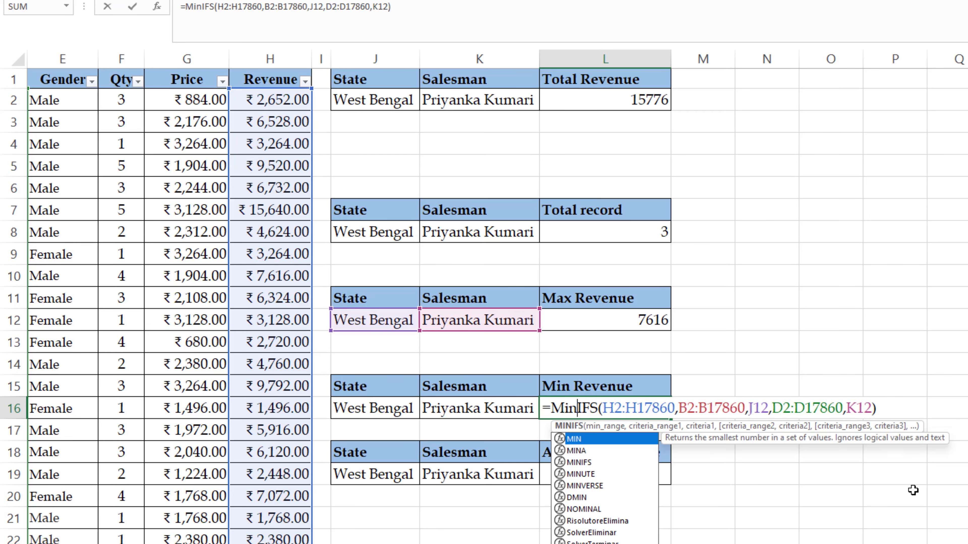
{"action": "key", "text": "Return"}
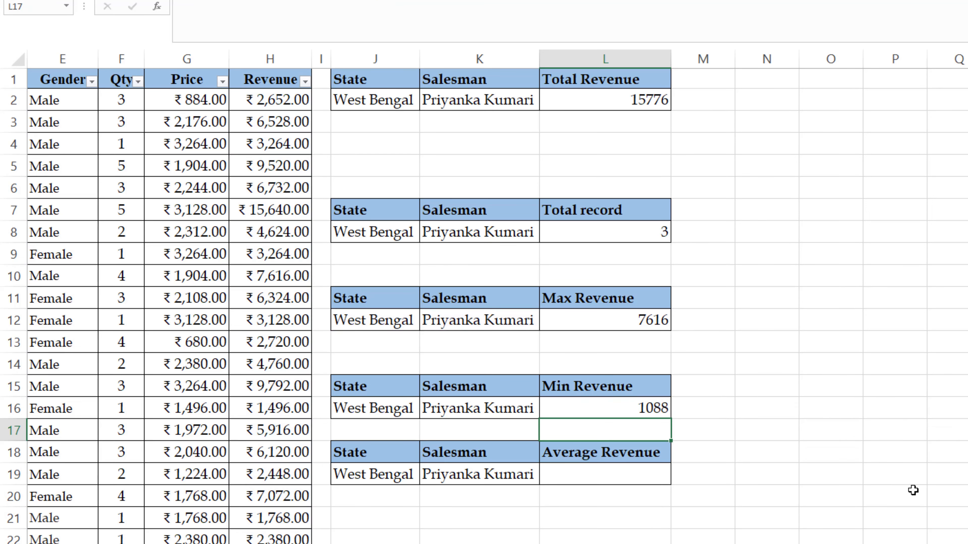
{"action": "key", "text": "Up"}
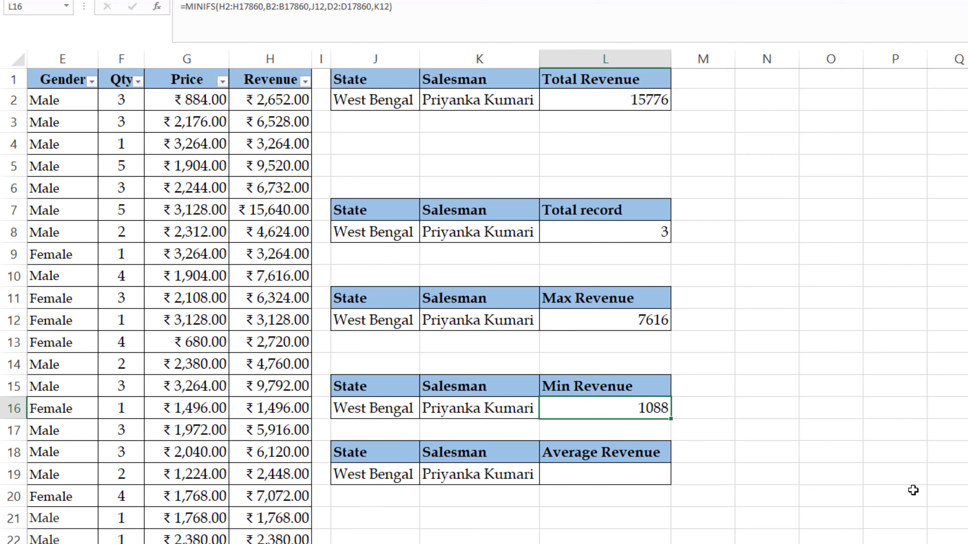
- Start an AVERAGEIFS formula in L19 under Average Revenue with the Revenue data H2:H17860 as the average range
{"action": "left_click", "coordinate": [589, 479]}
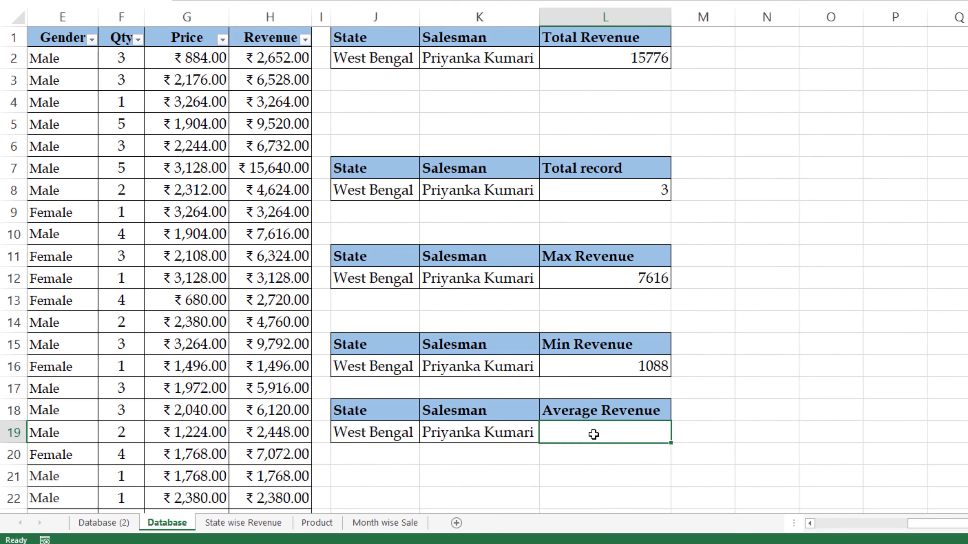
{"action": "type", "text": "=aver"}
{"action": "key", "text": "Down"}
{"action": "key", "text": "Down"}
{"action": "key", "text": "Down"}
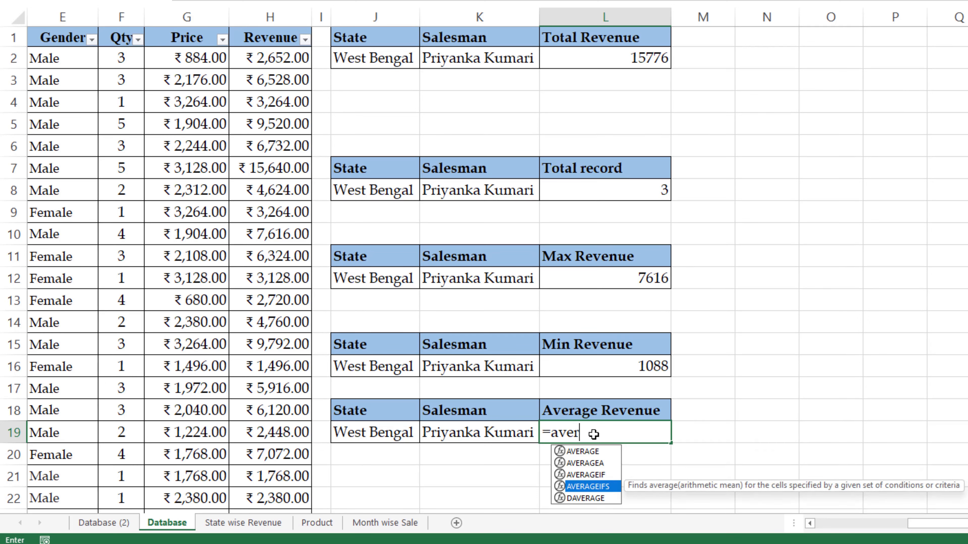
{"action": "key", "text": "Tab"}
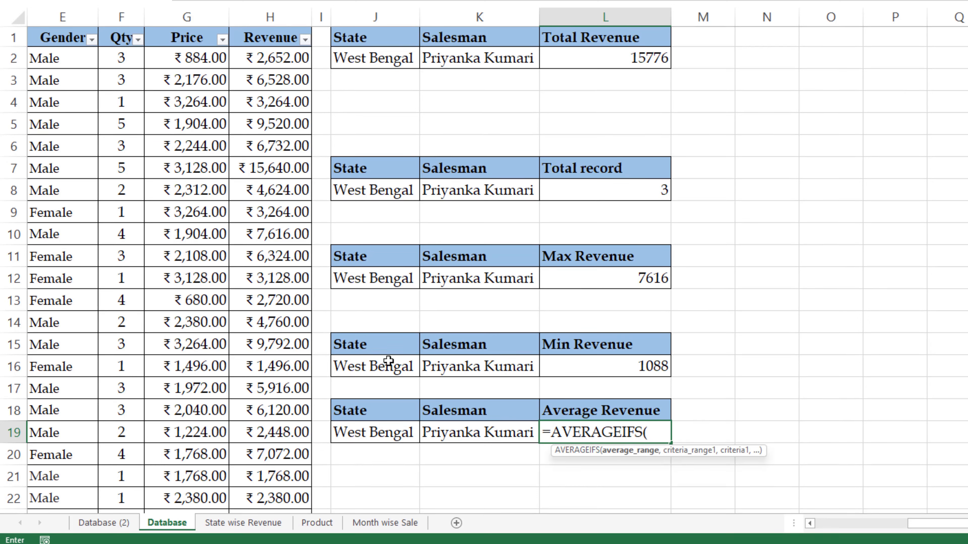
{"action": "left_click", "coordinate": [250, 61]}
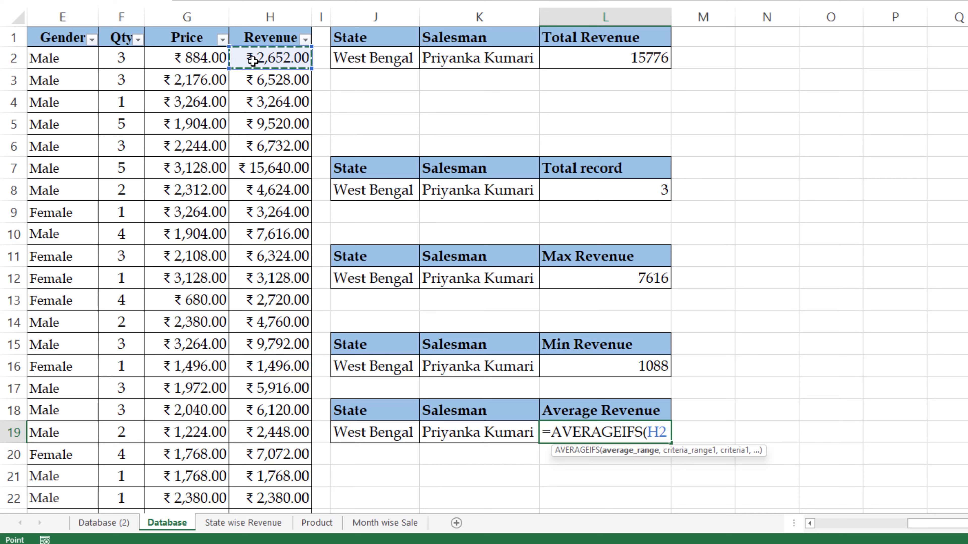
{"action": "key", "text": "ctrl+shift+Down"}
{"action": "key", "text": "ctrl+BackSpace"}
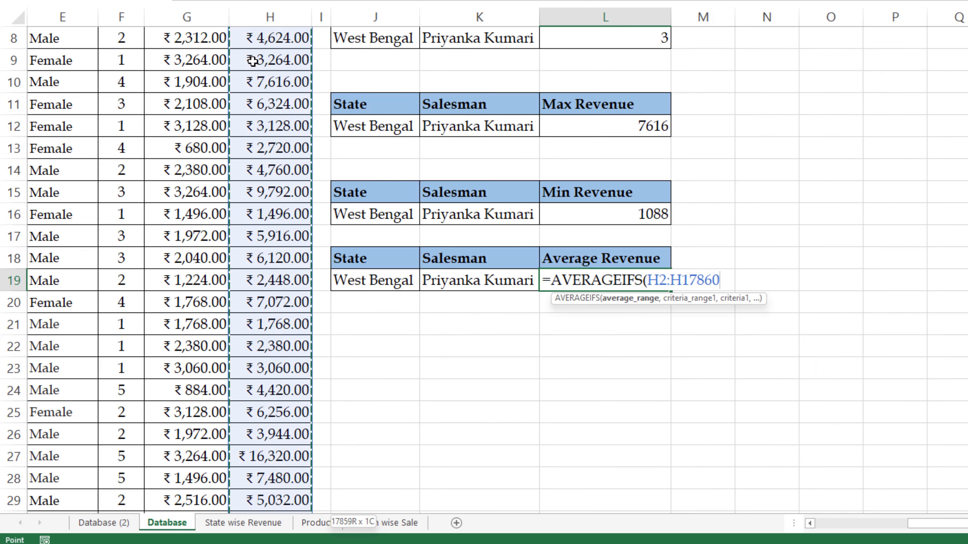
{"action": "type", "text": ","}
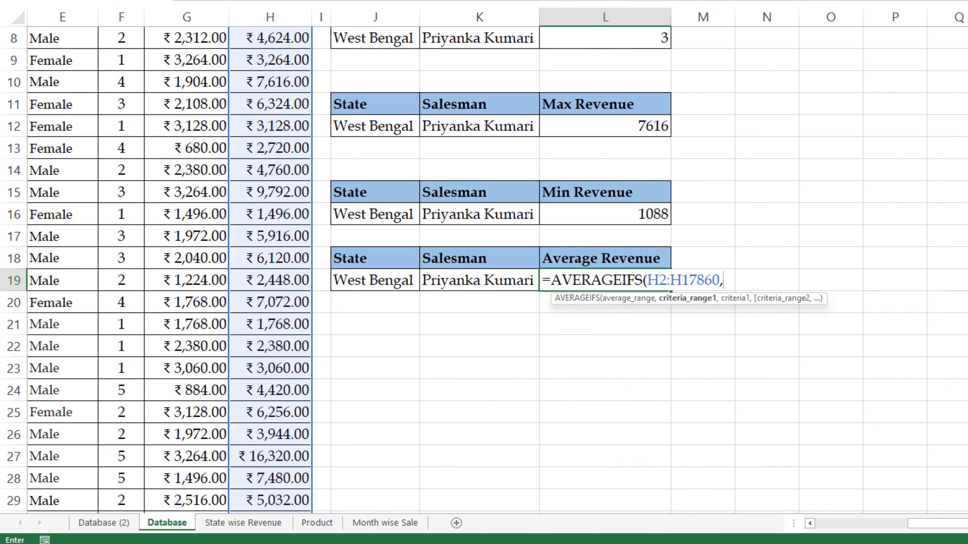
- Add the State data B2:B17860 as the first criteria range and J19 as its criteria in the L19 formula
{"action": "left_click_drag", "start_coordinate": [938, 524], "coordinate": [815, 538]}
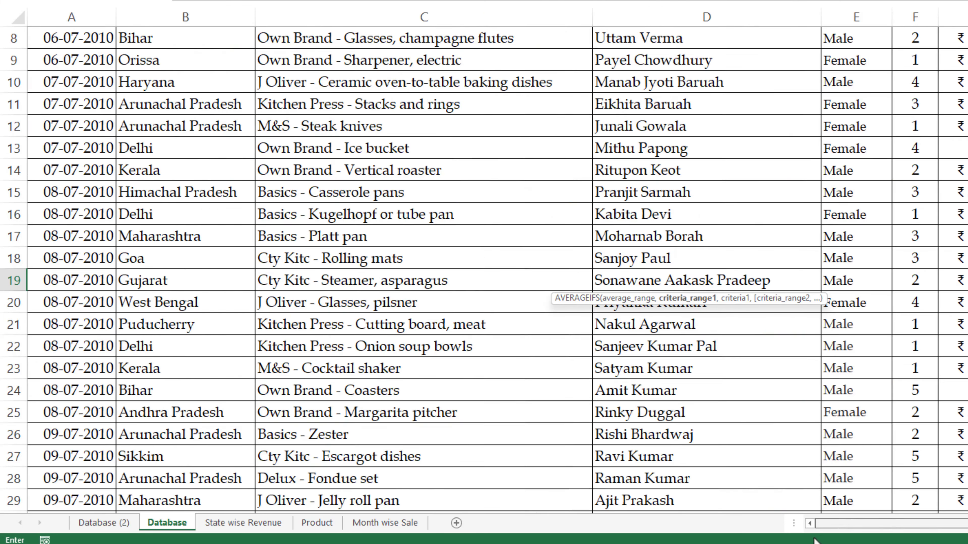
{"action": "scroll", "coordinate": [389, 271], "scroll_direction": "up", "scroll_amount": 3}
{"action": "left_click", "coordinate": [142, 55]}
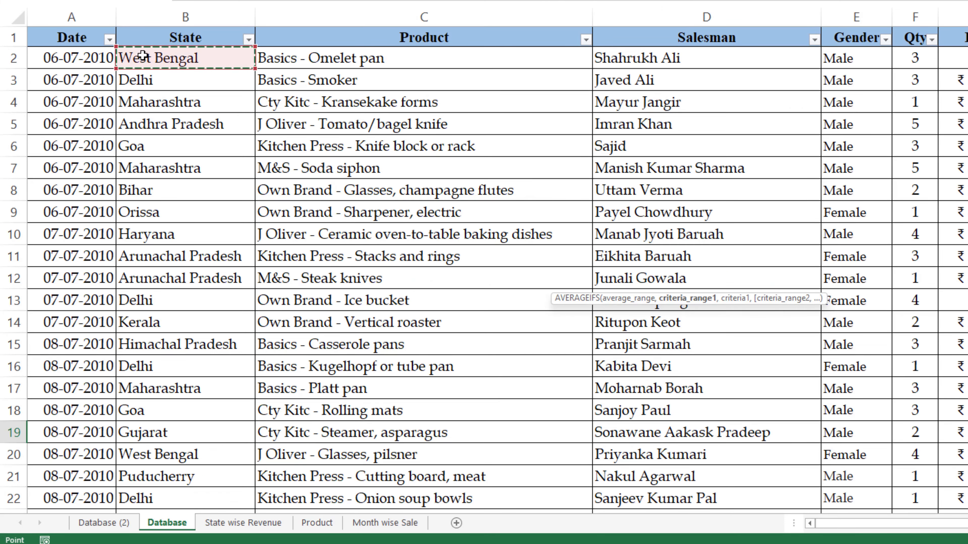
{"action": "key", "text": "ctrl+shift+Down"}
{"action": "type", "text": ","}
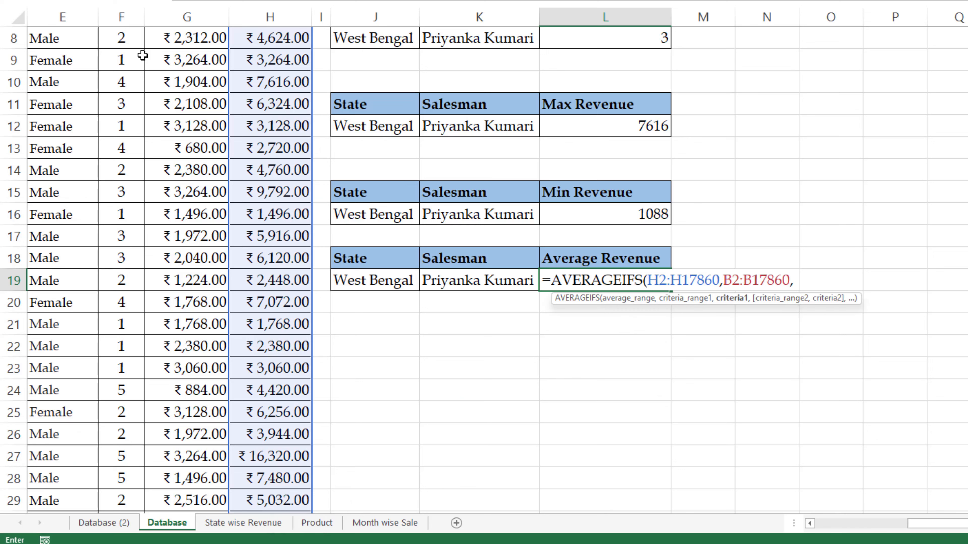
{"action": "left_click", "coordinate": [374, 284]}
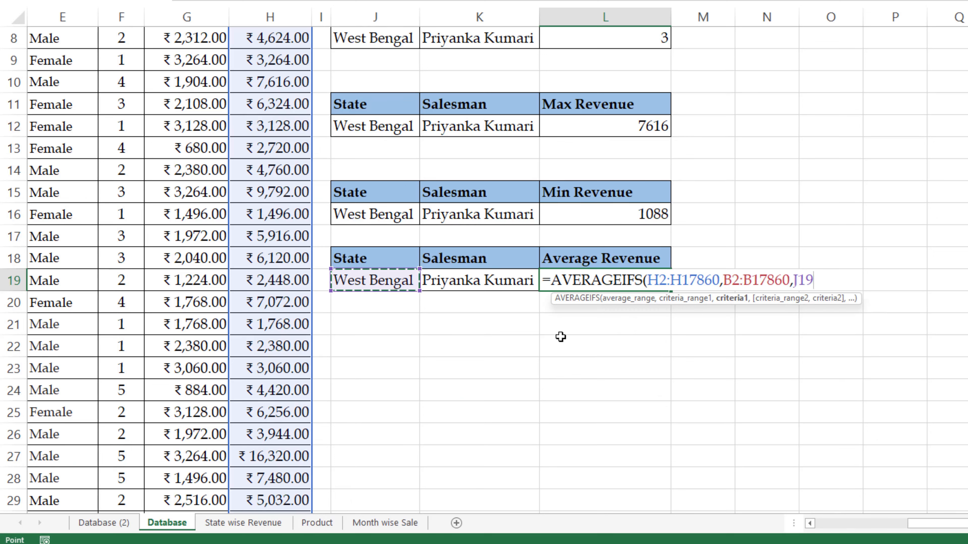
{"action": "type", "text": ","}
- Complete the AVERAGEIFS formula in L19 with the Salesman data D2:D17860 as the second criteria range and K19 as its criteria
{"action": "scroll", "coordinate": [561, 337], "scroll_direction": "up", "scroll_amount": 3}
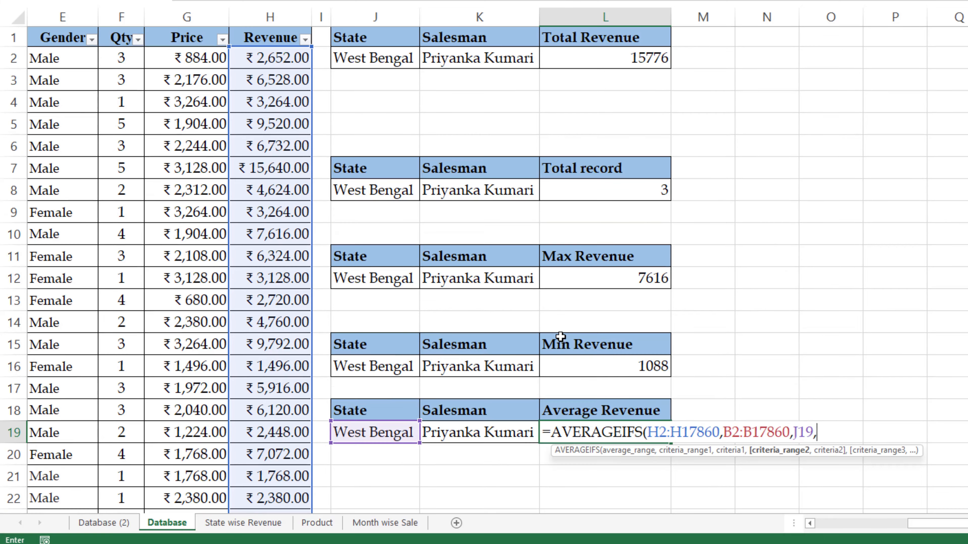
{"action": "left_click_drag", "start_coordinate": [958, 523], "coordinate": [819, 475]}
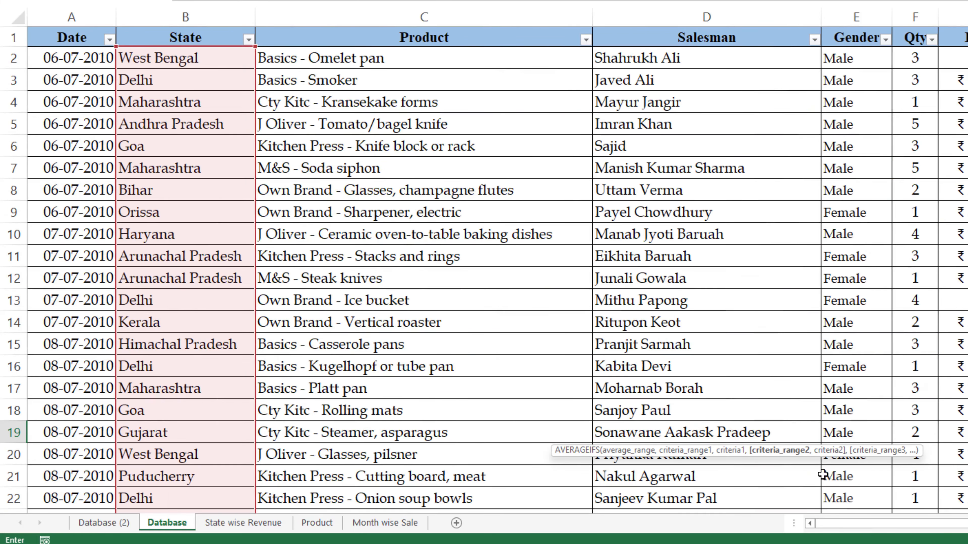
{"action": "left_click", "coordinate": [658, 57]}
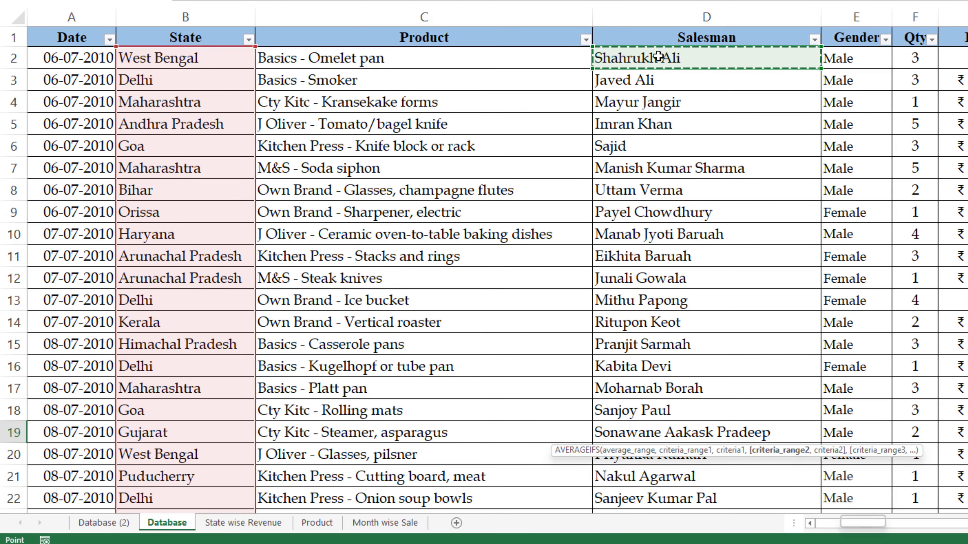
{"action": "key", "text": "ctrl+shift+Down"}
{"action": "key", "text": "ctrl+BackSpace"}
{"action": "scroll", "coordinate": [659, 57], "scroll_direction": "up", "scroll_amount": 2}
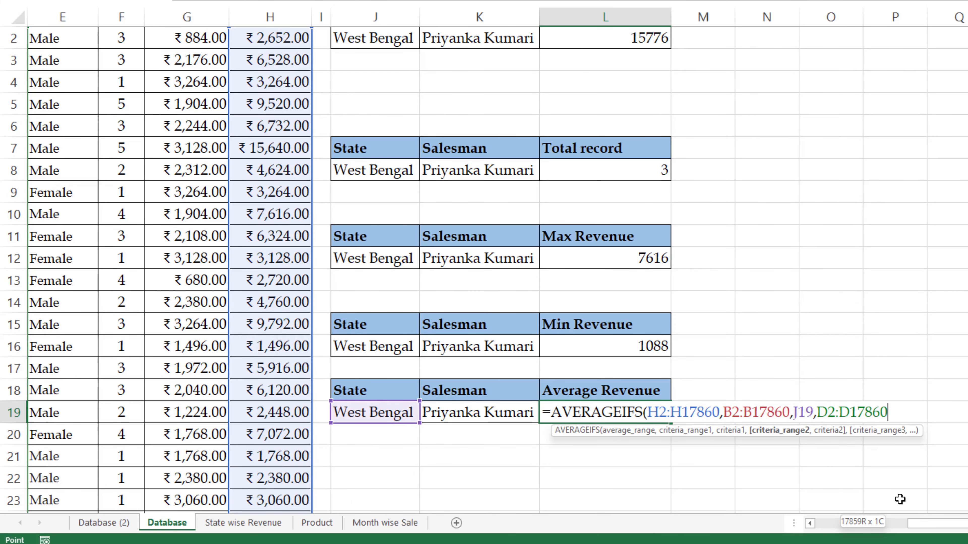
{"action": "type", "text": ","}
{"action": "left_click", "coordinate": [504, 412]}
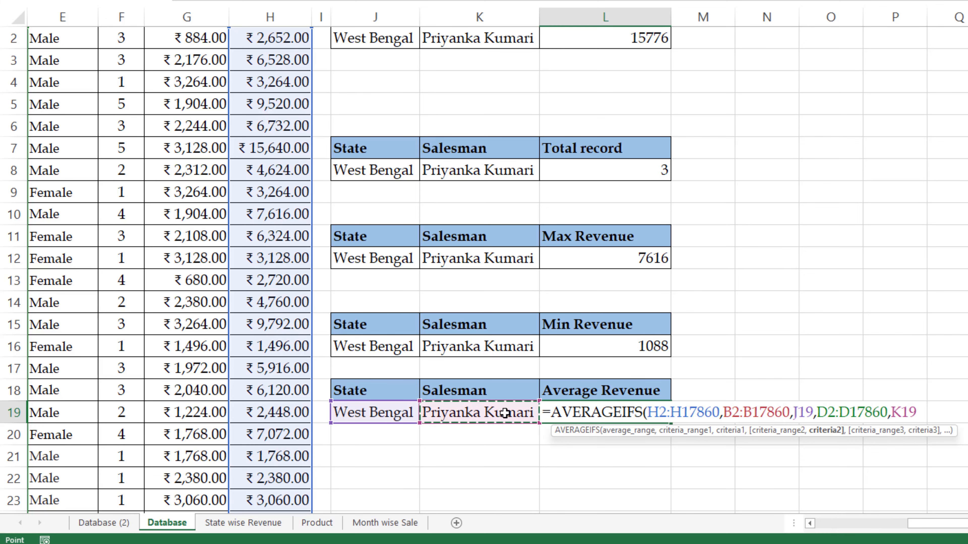
{"action": "key", "text": "Return"}
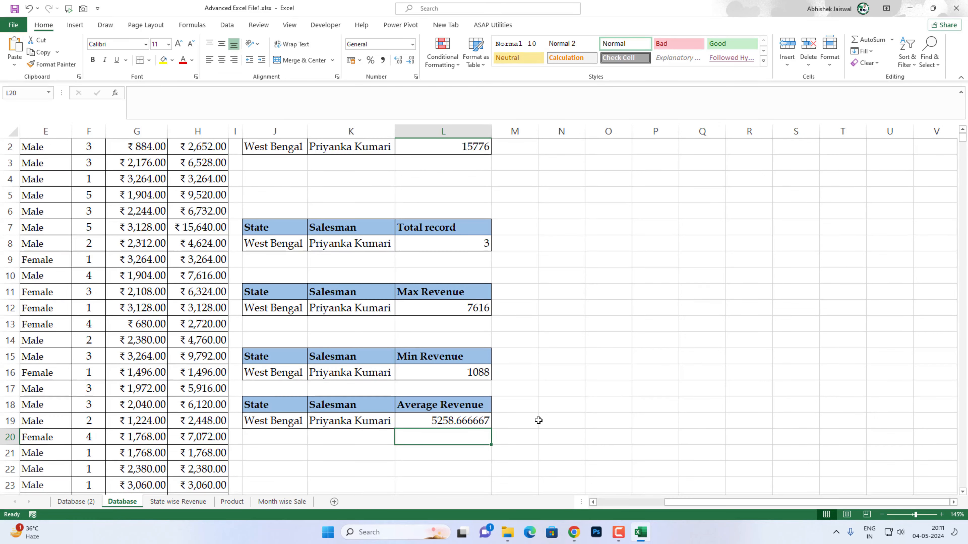
{"action": "scroll", "coordinate": [539, 421], "scroll_direction": "up", "scroll_amount": 1}
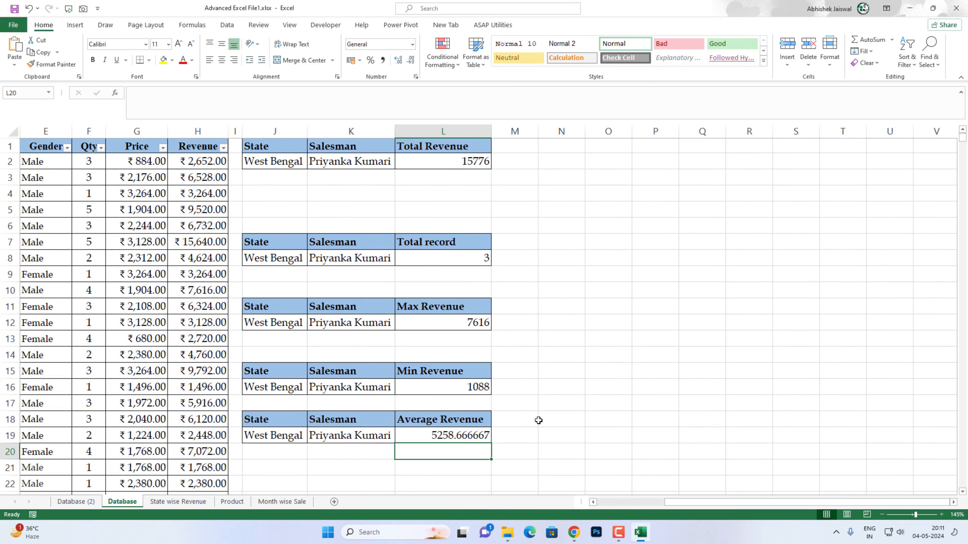
{"action": "left_click_drag", "start_coordinate": [690, 503], "coordinate": [608, 505]}
{"action": "left_click", "coordinate": [285, 307]}
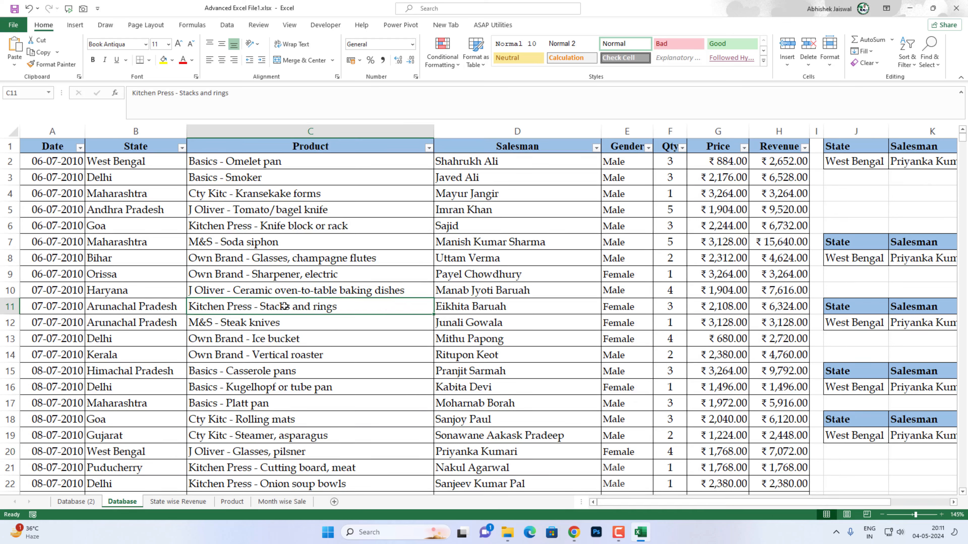